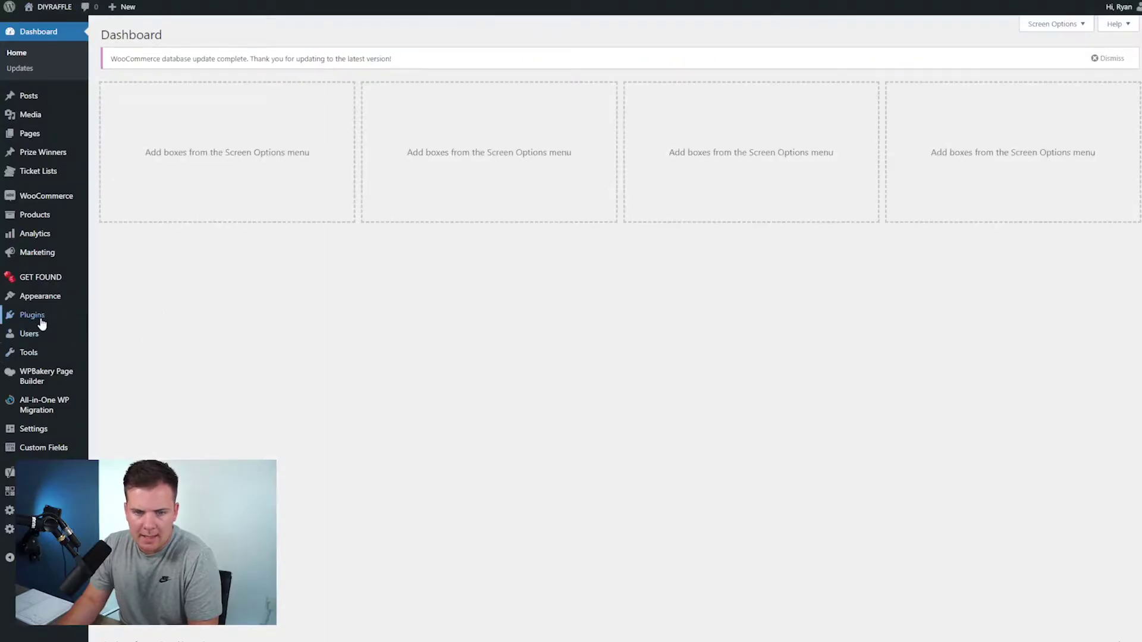
# - Go from the Dashboard to the Plugins > Add New page via the admin sidebar
pyautogui.moveTo(40, 315)
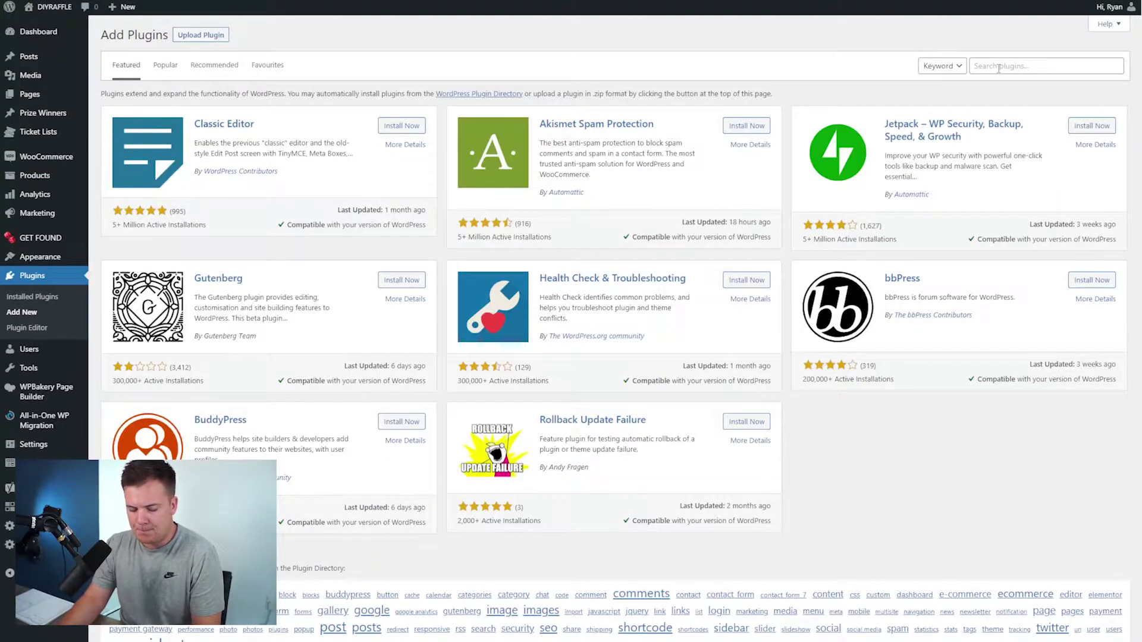
# - Search the plugin directory for 'woo discount rules' and activate Discount Rules for WooCommerce
pyautogui.click(999, 67)
pyautogui.write('woo ')
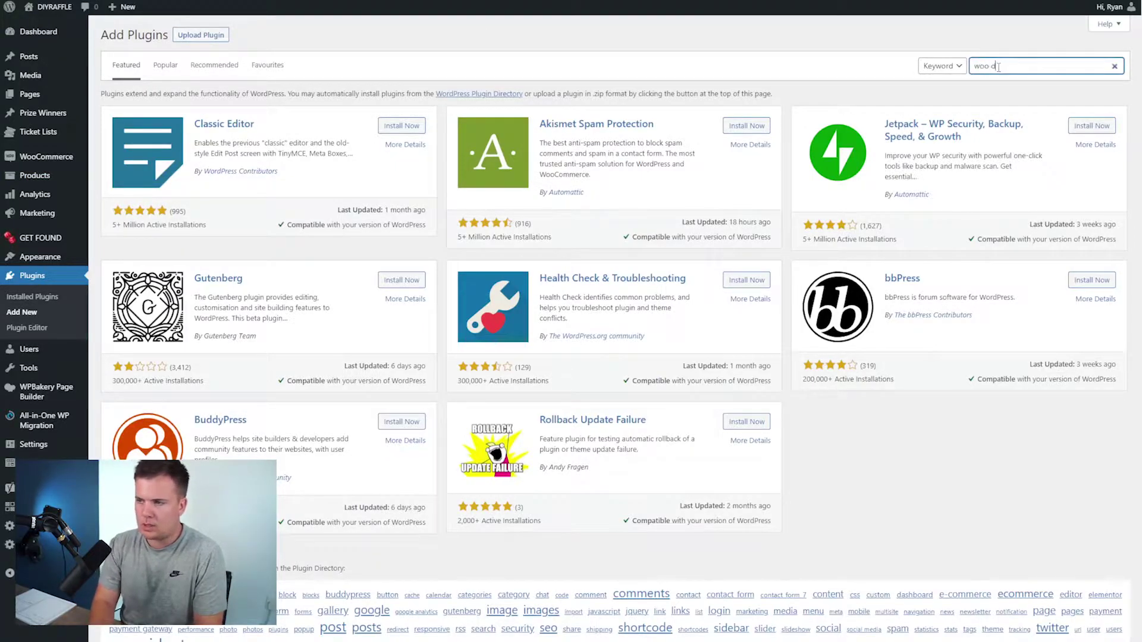
pyautogui.write('discount rules')
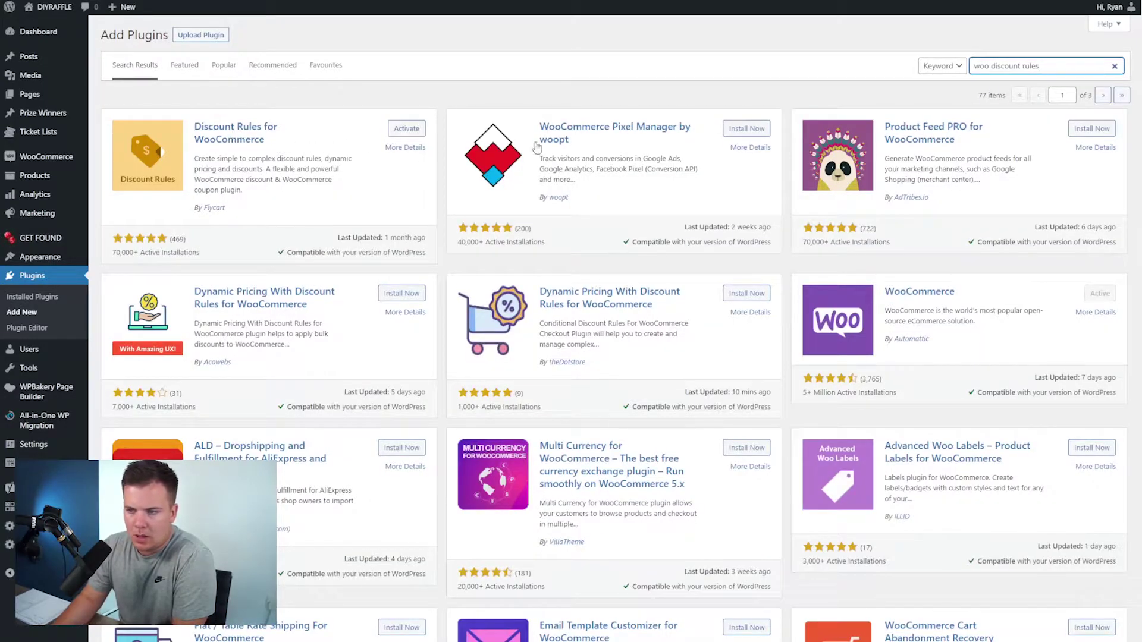
pyautogui.click(406, 129)
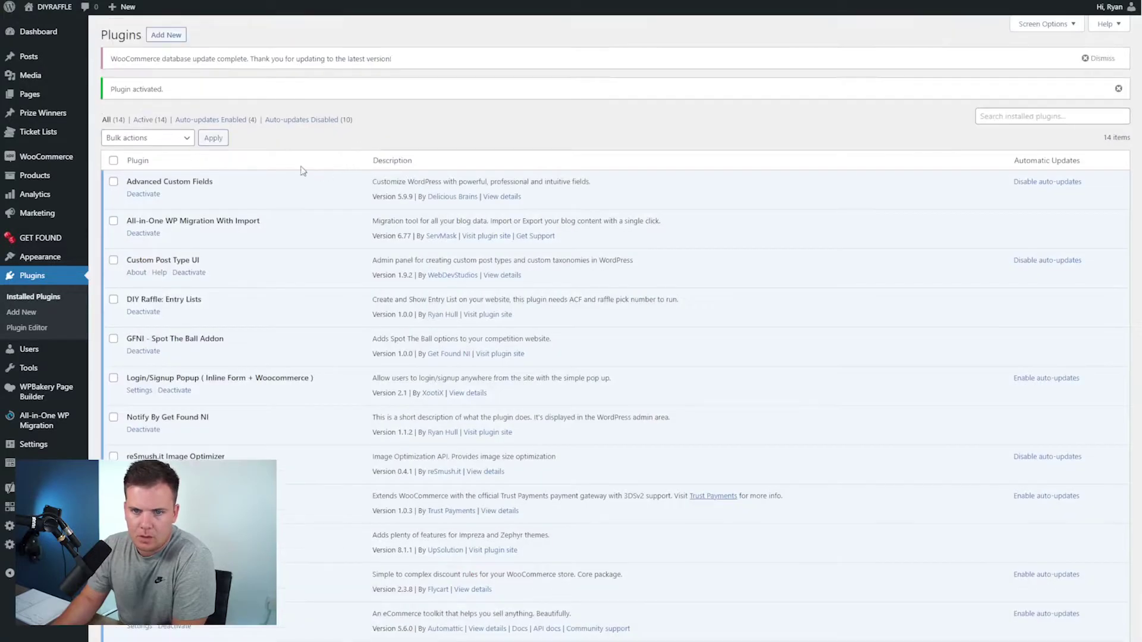
# - Open WooCommerce > Woo Discount Rules to view the existing 10% Bulk Discount rule
pyautogui.scroll(-2, 292, 437)
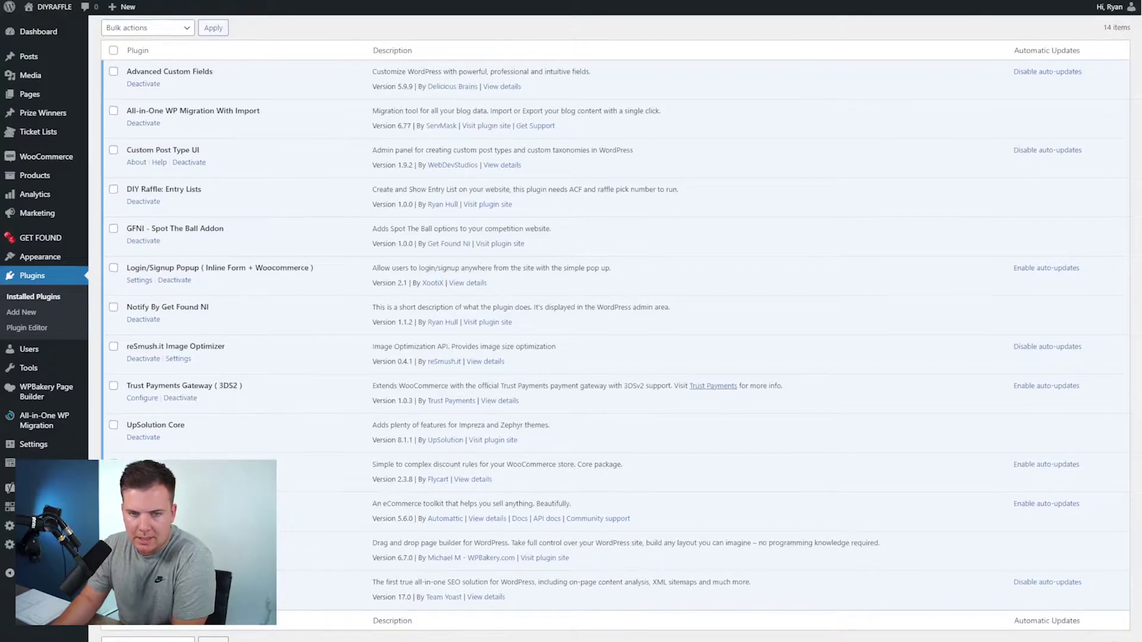
pyautogui.scroll(2, 291, 357)
pyautogui.moveTo(84, 164)
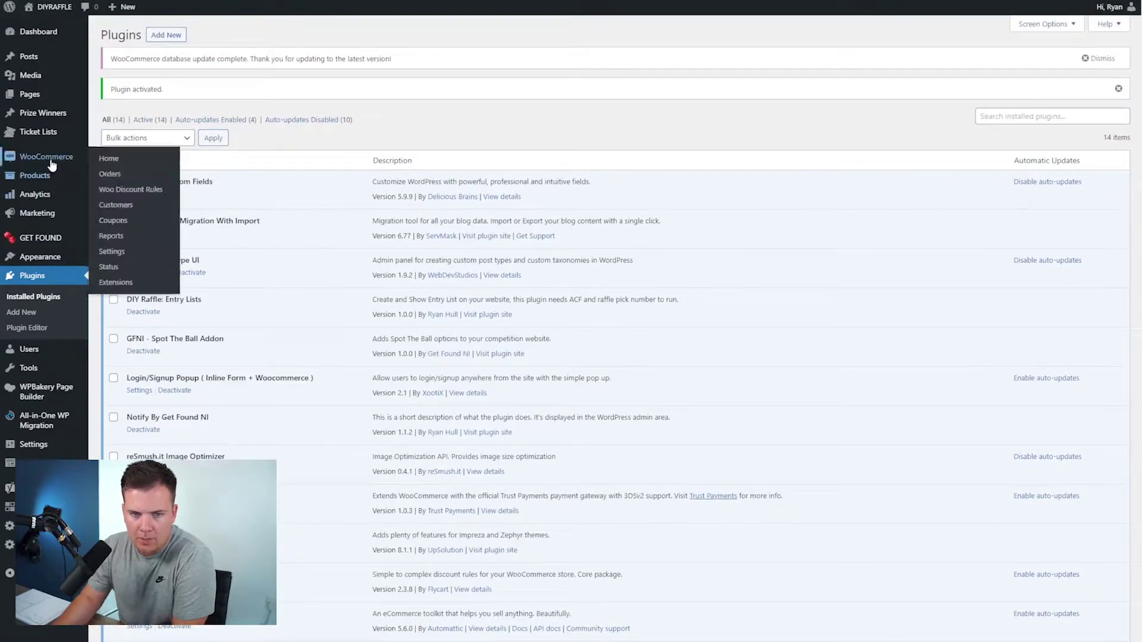
pyautogui.click(143, 192)
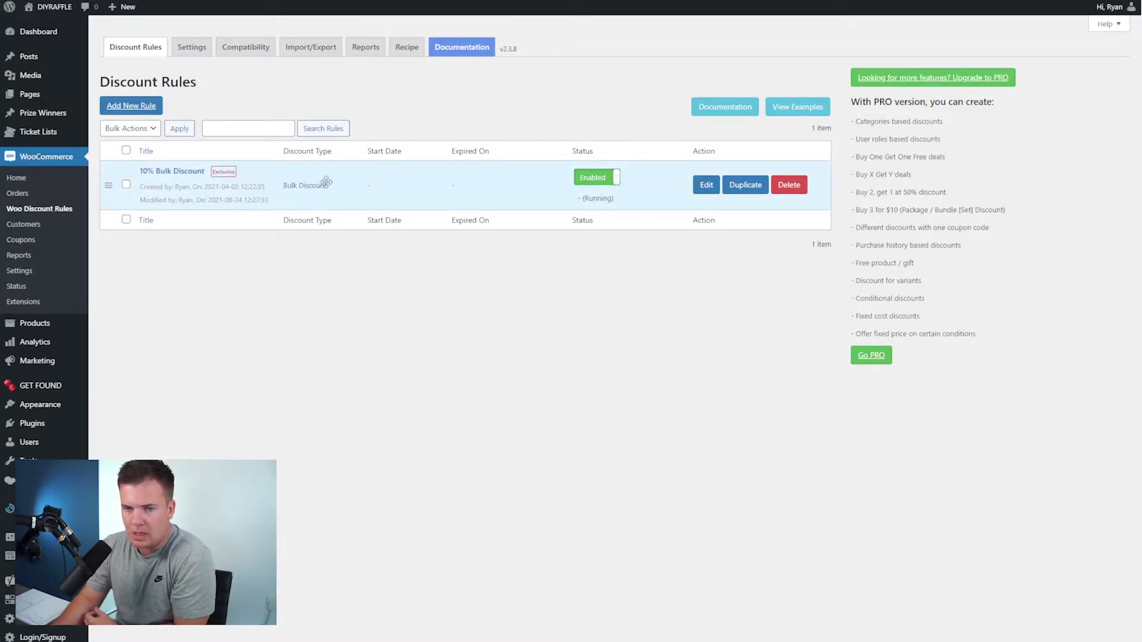
# - Create a new rule named 'Bulk 10% Discount Rule' with Bulk Discount as its type
pyautogui.click(129, 107)
pyautogui.click(259, 97)
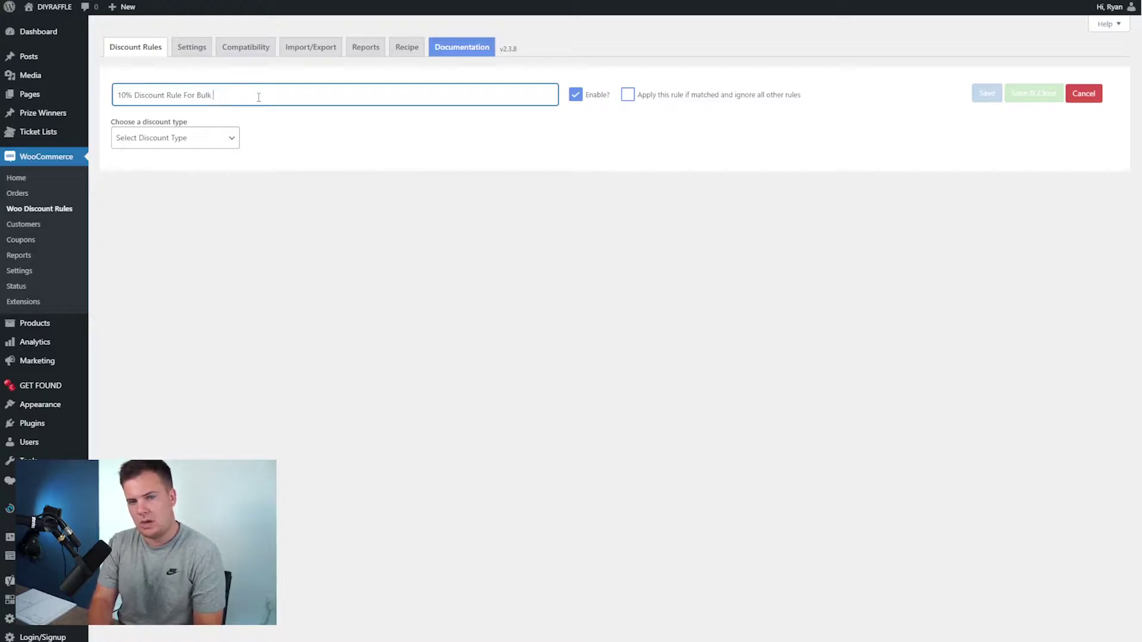
pyautogui.moveTo(197, 98); pyautogui.dragTo(218, 97)
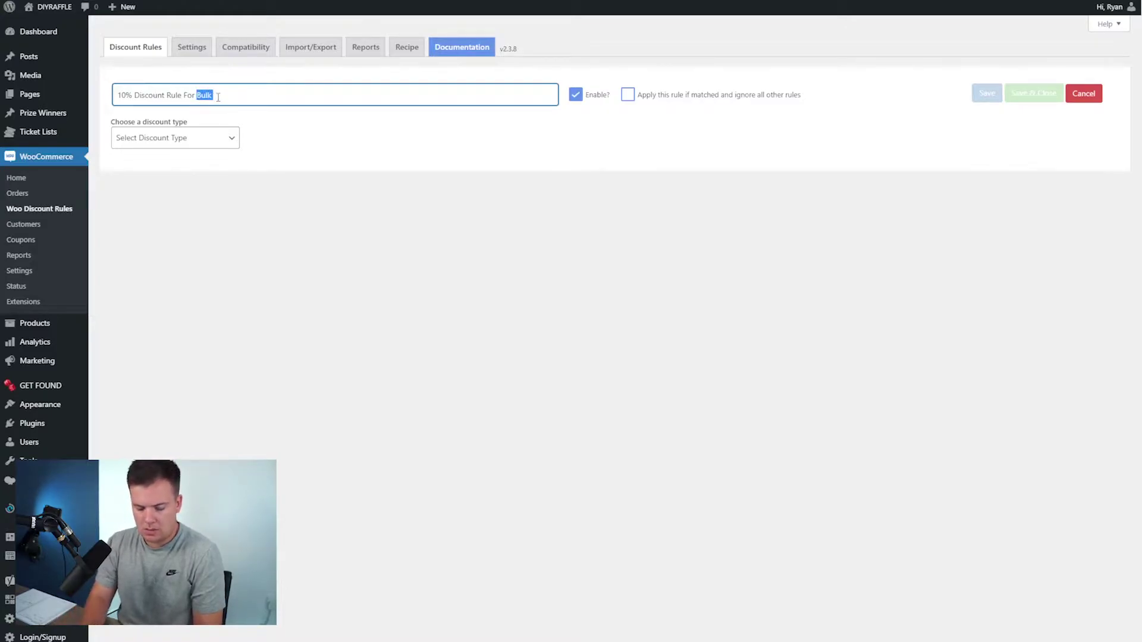
pyautogui.press('BackSpace')
pyautogui.press('BackSpace')
pyautogui.press('BackSpace')
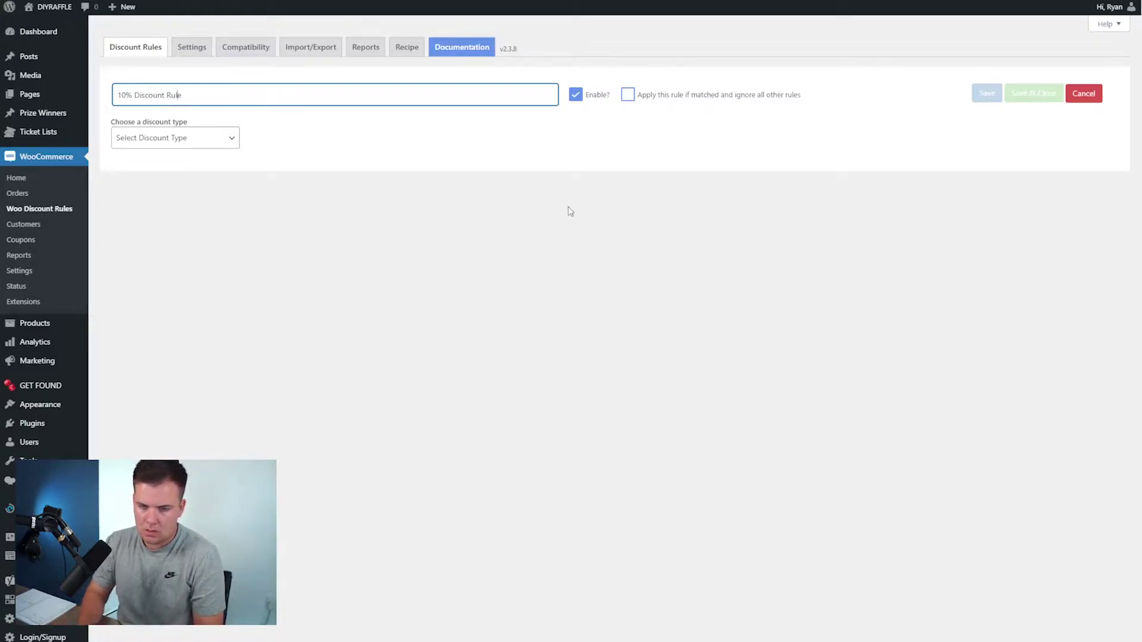
pyautogui.write('Bulk')
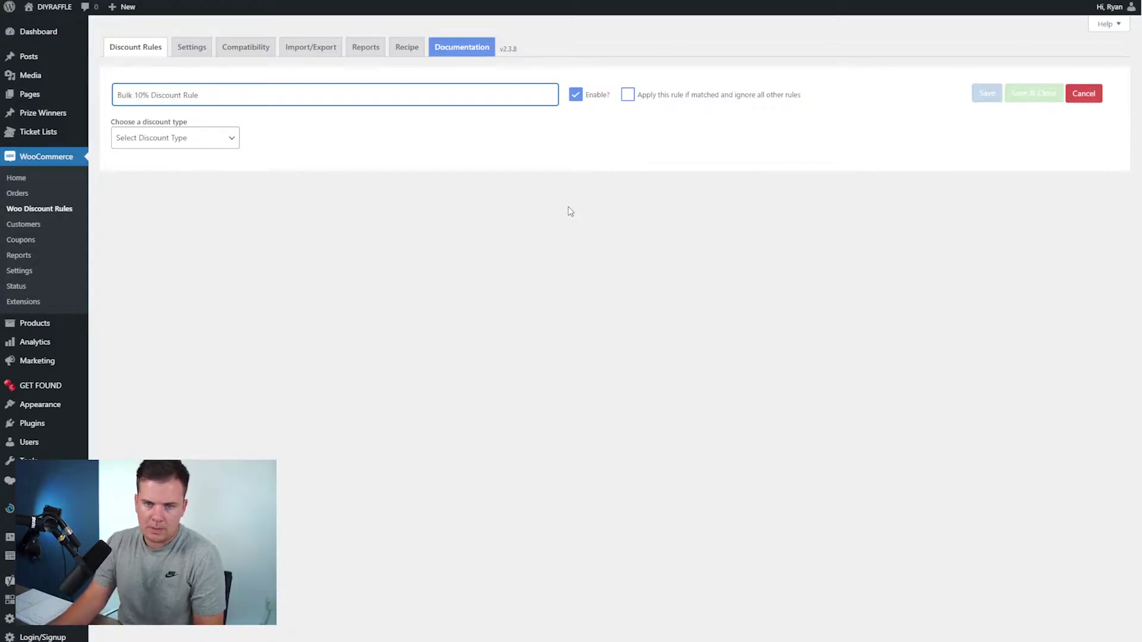
pyautogui.click(395, 158)
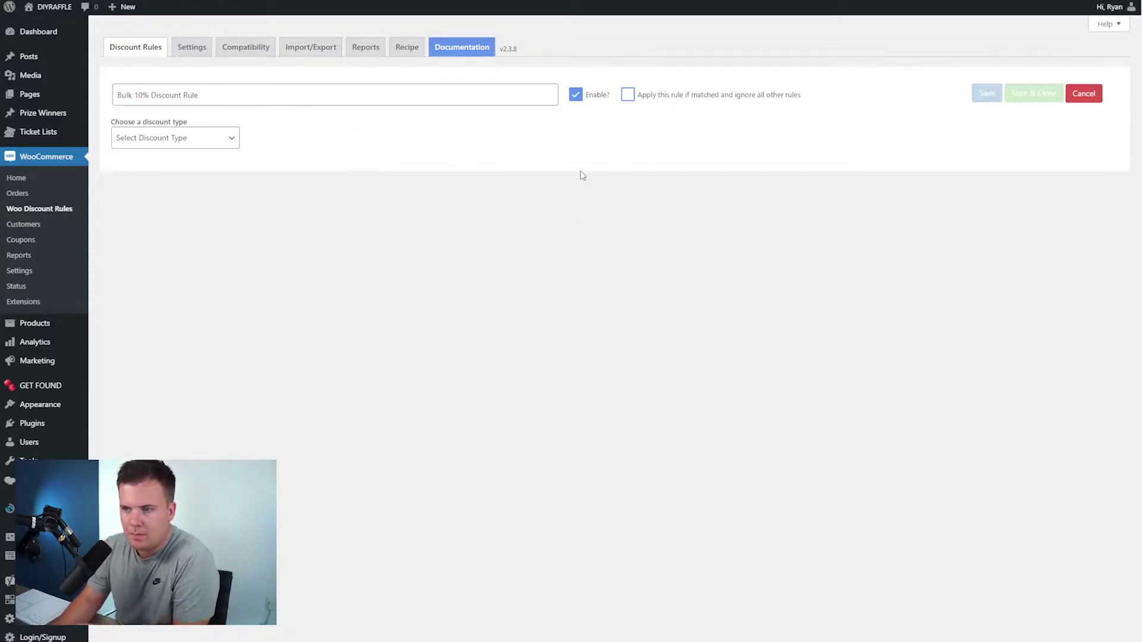
pyautogui.click(216, 147)
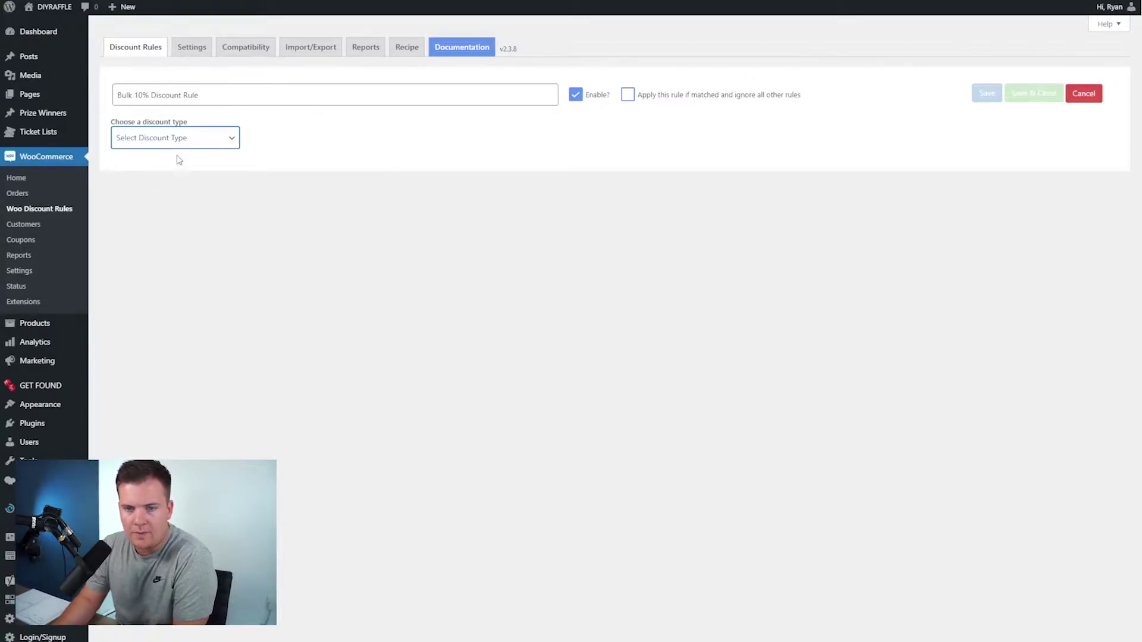
pyautogui.click(153, 235)
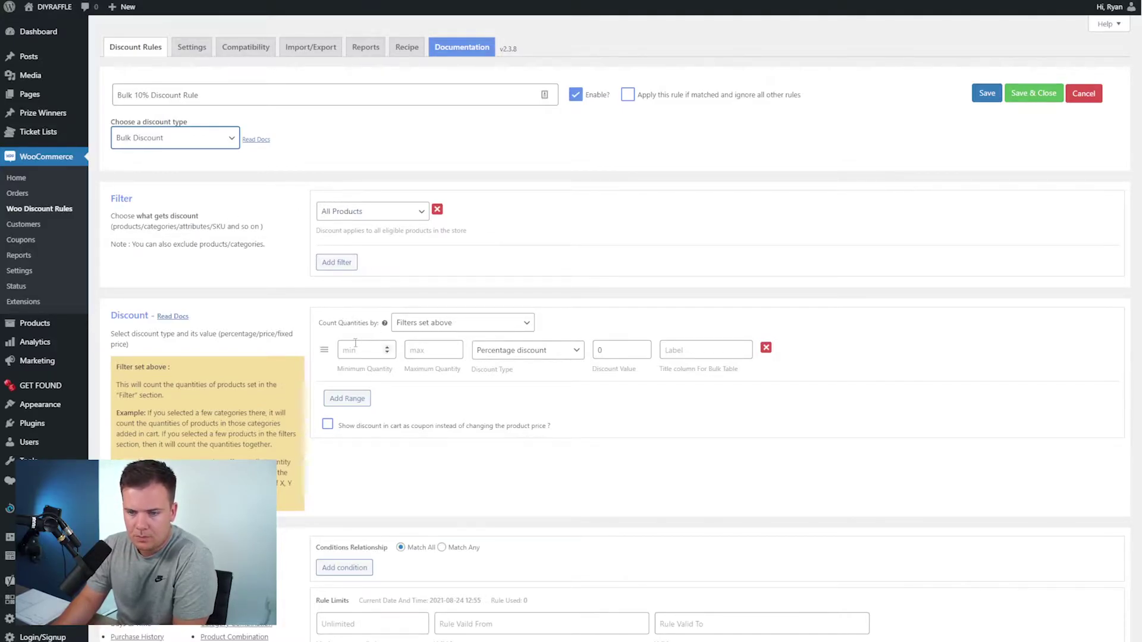
# - Count per individual product, set minimum quantity 3 and 10% off, and show it as a cart coupon
pyautogui.click(465, 327)
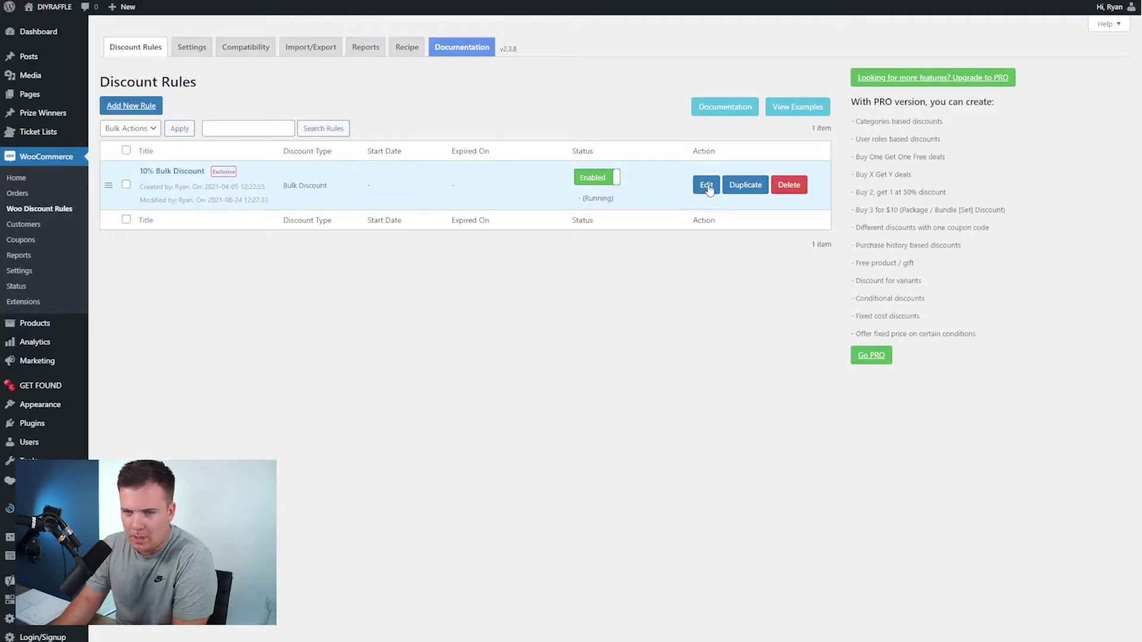
pyautogui.click(706, 185)
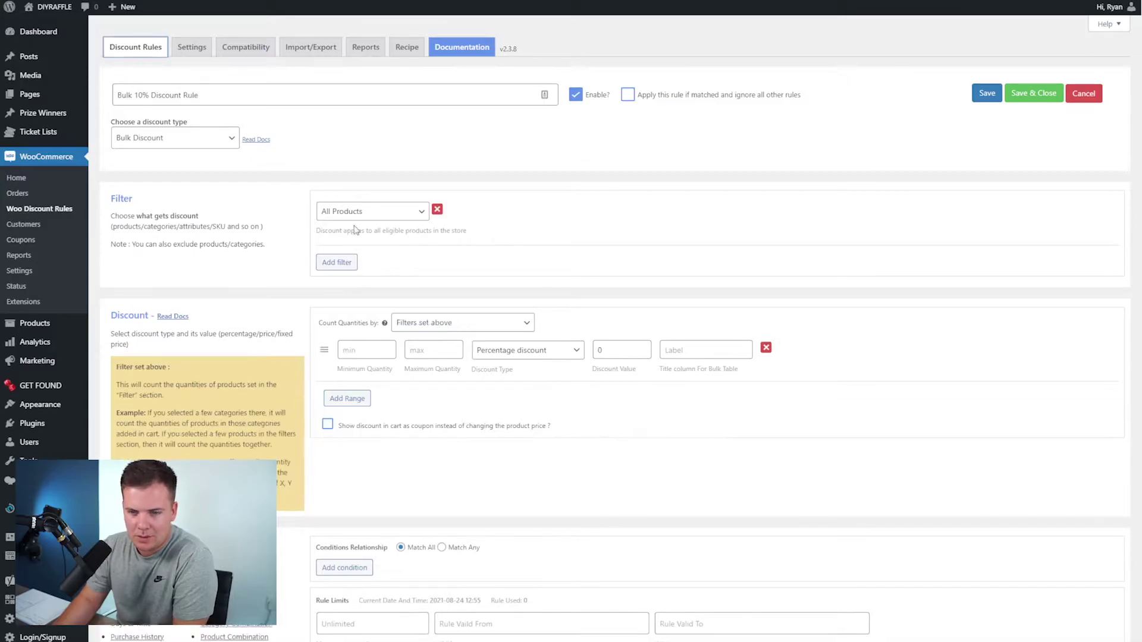
pyautogui.click(424, 325)
pyautogui.click(431, 352)
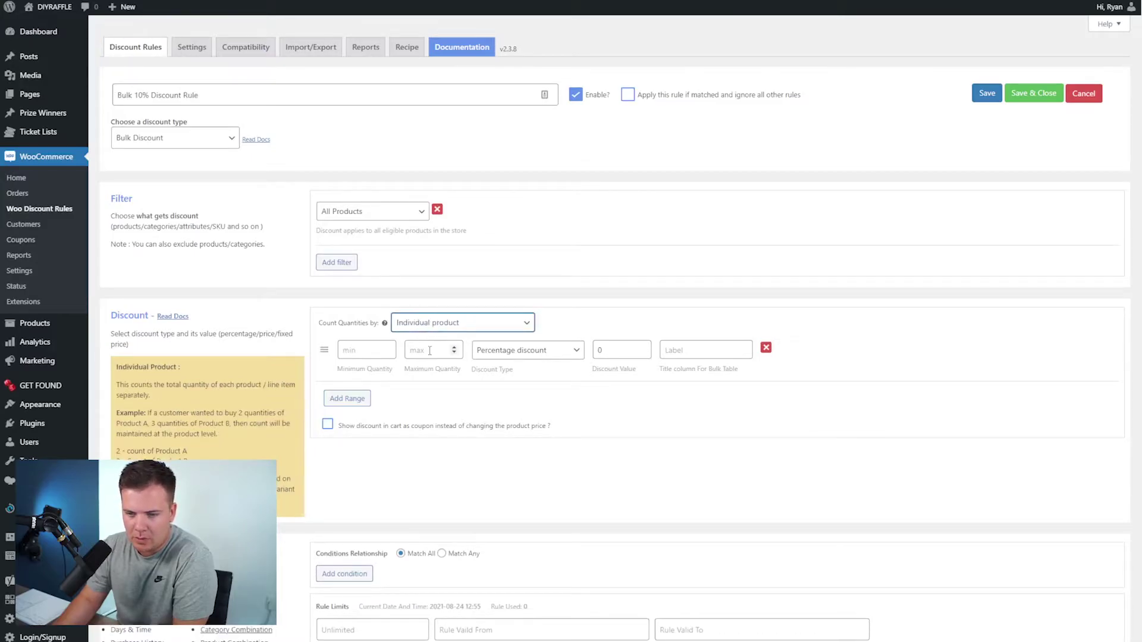
pyautogui.click(369, 347)
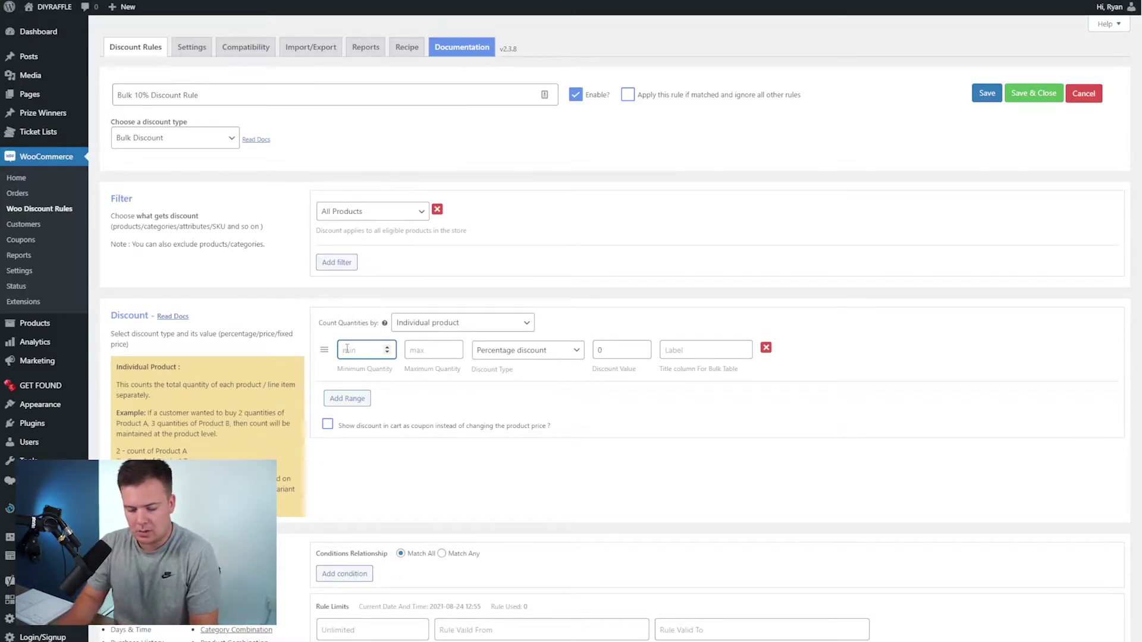
pyautogui.write('3')
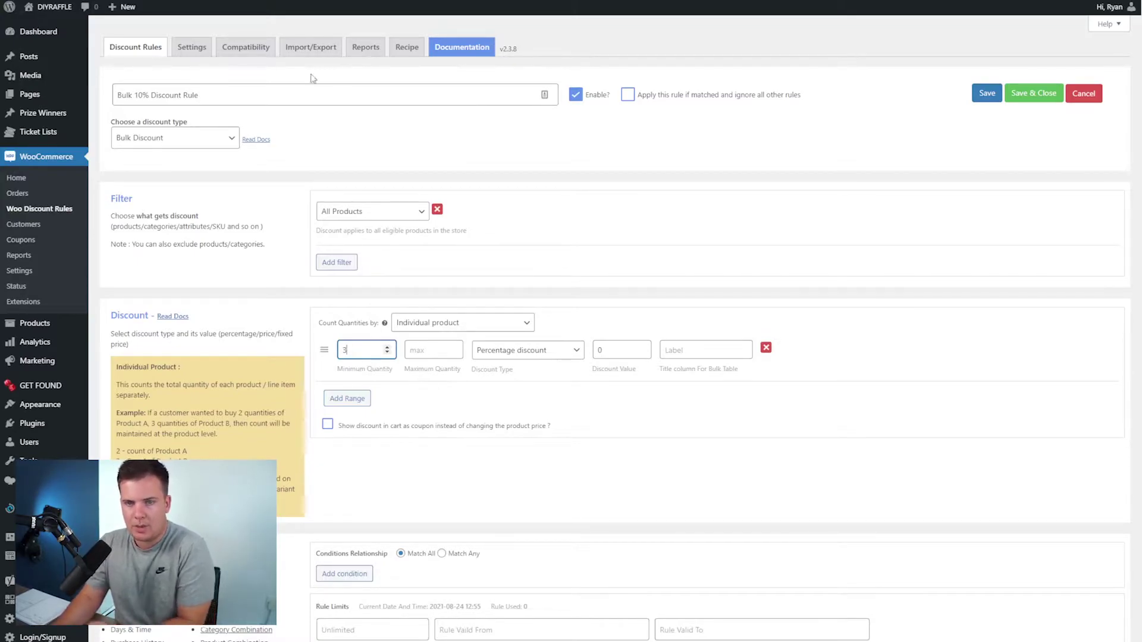
pyautogui.click(600, 351)
pyautogui.write('10')
pyautogui.click(698, 357)
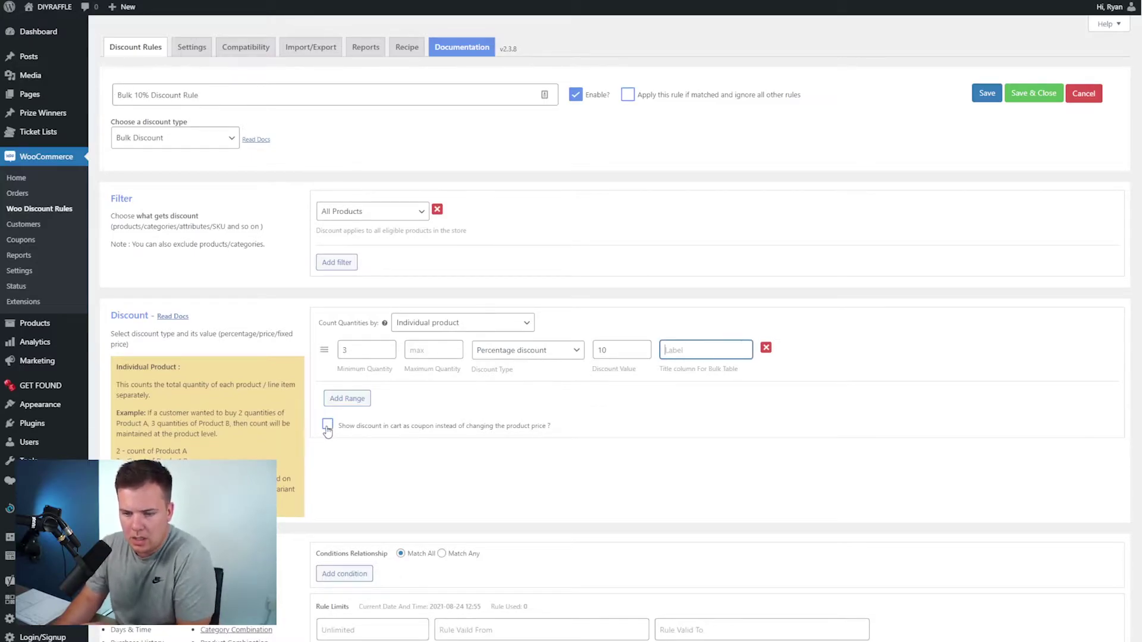
pyautogui.click(328, 426)
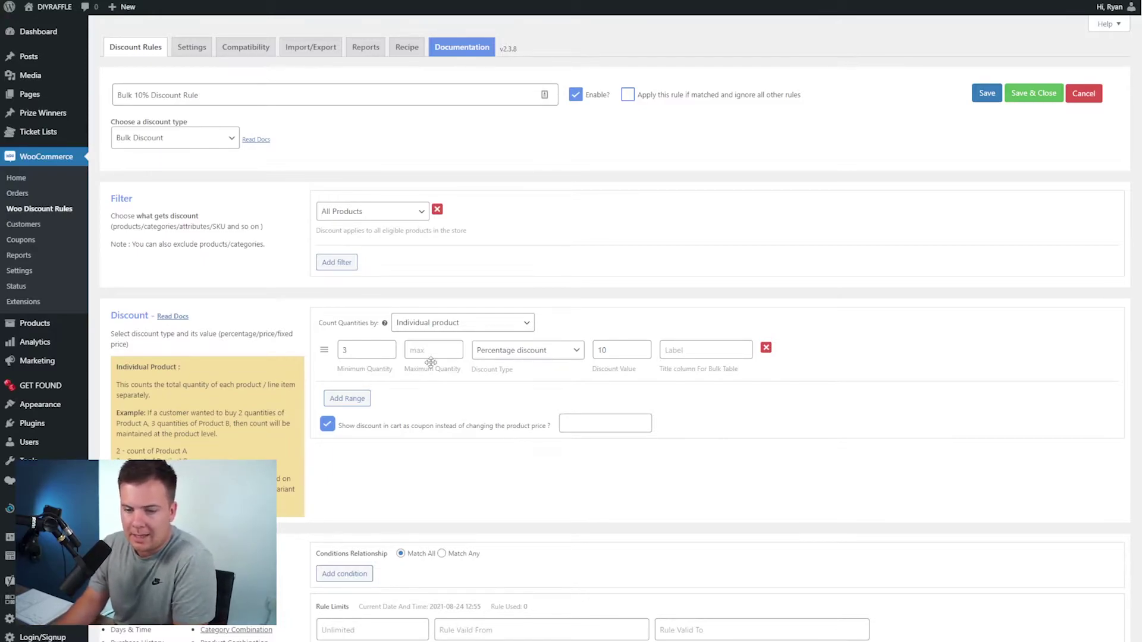
# - Paste the coupon's cart label into the field beside the coupon checkbox
pyautogui.click(590, 425)
pyautogui.write('% Bulk Discount Applied')
pyautogui.moveTo(640, 425); pyautogui.dragTo(495, 419)
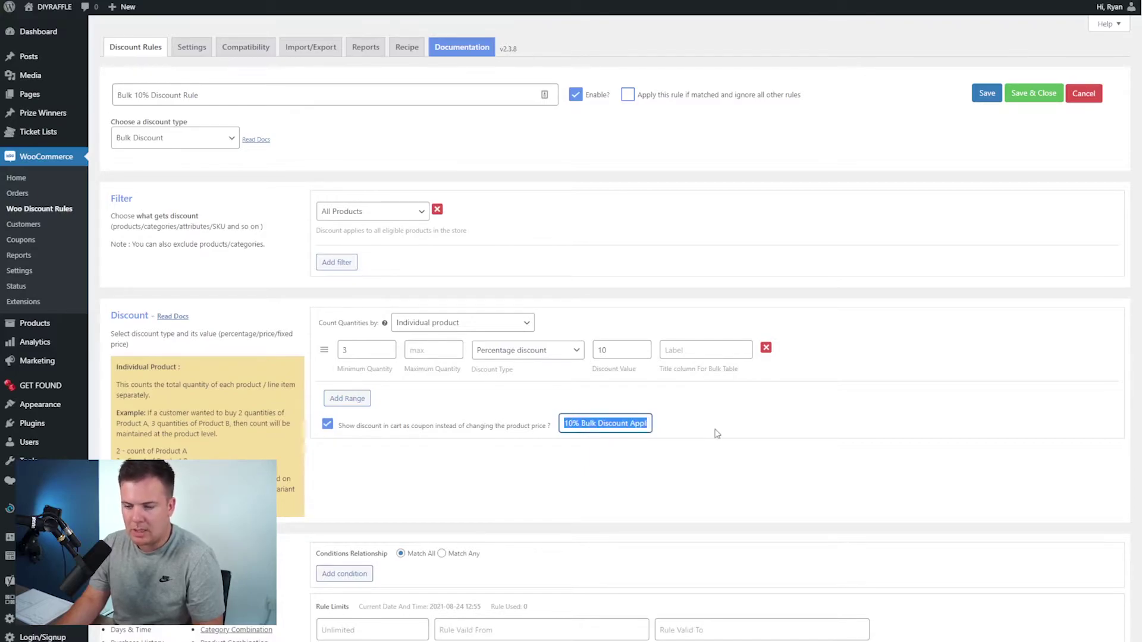
pyautogui.click(717, 434)
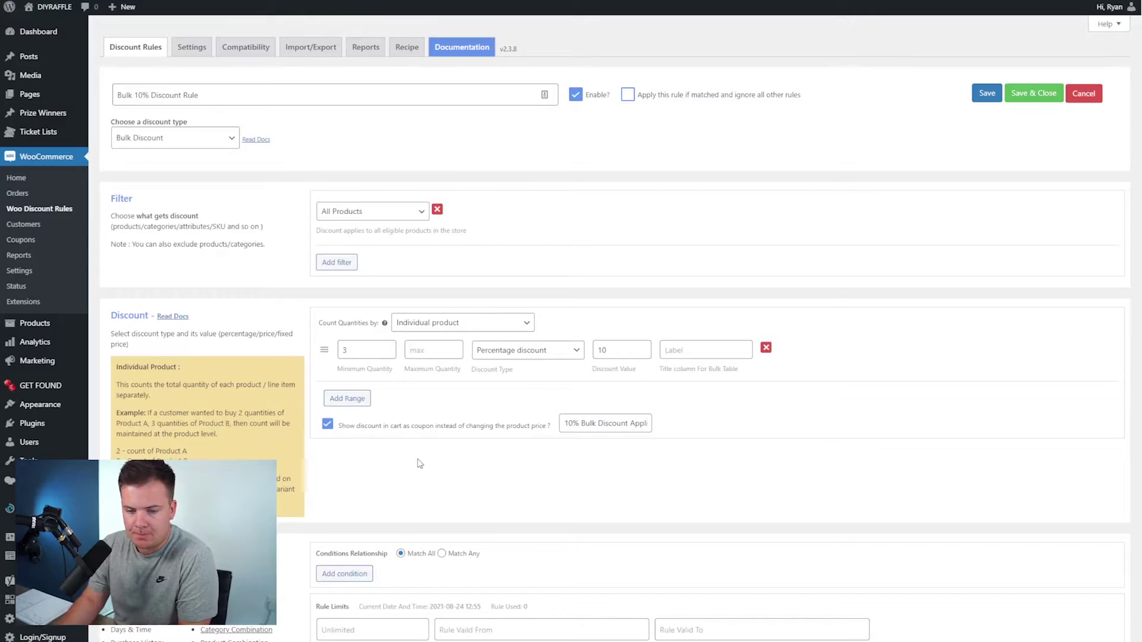
# - Discard the unsaved new rule and return to the Discount Rules list
pyautogui.scroll(-1, 422, 440)
pyautogui.scroll(-1, 425, 438)
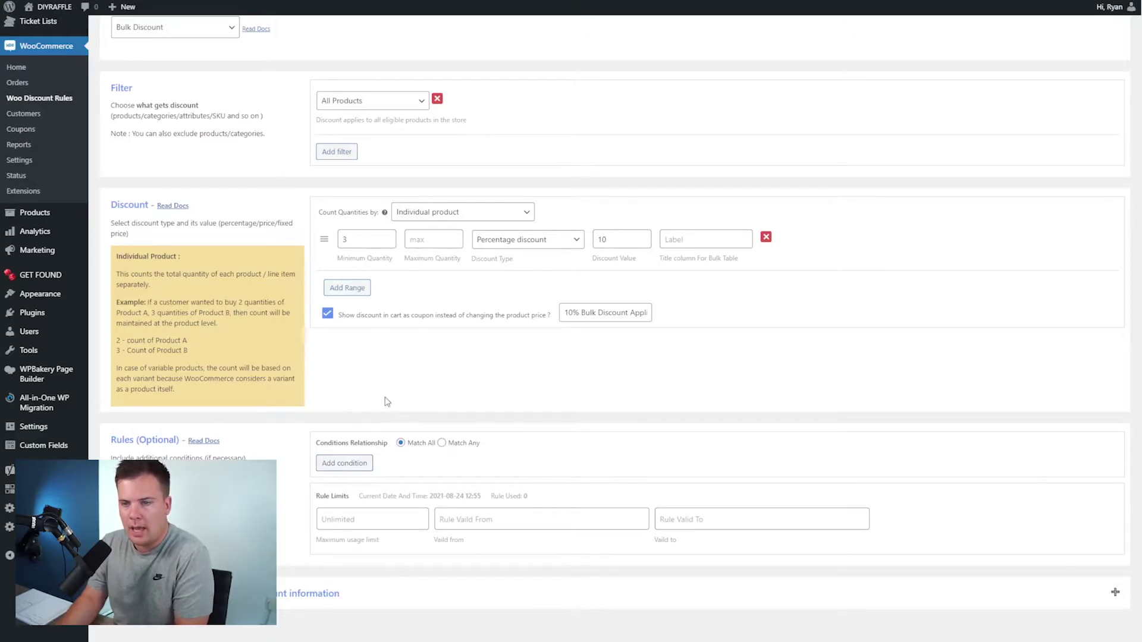
pyautogui.scroll(2, 390, 399)
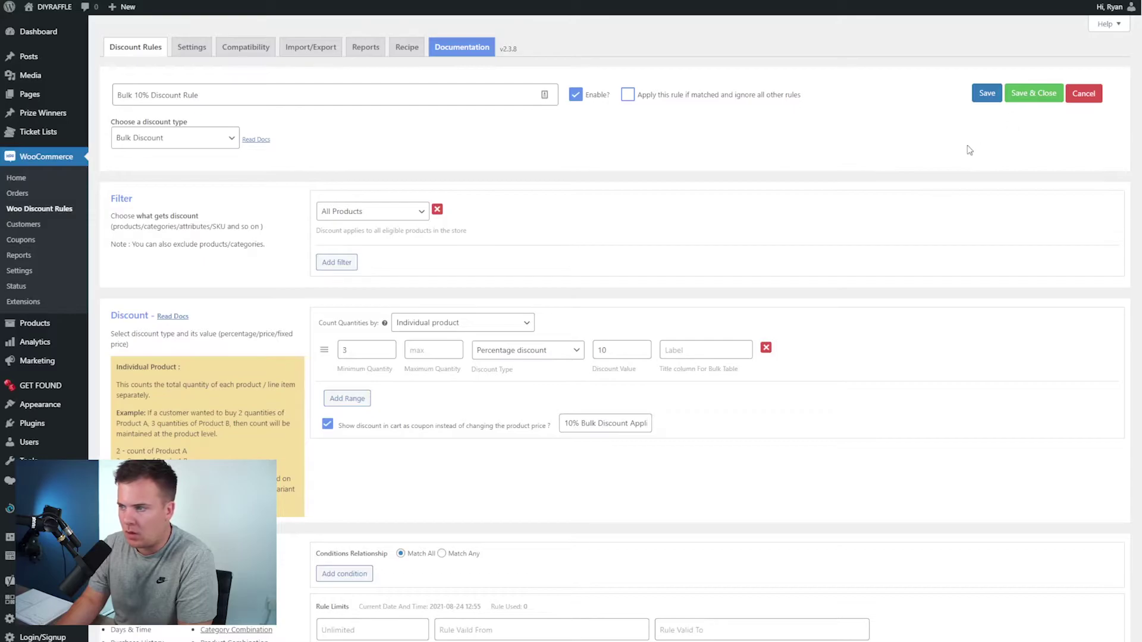
pyautogui.click(1098, 94)
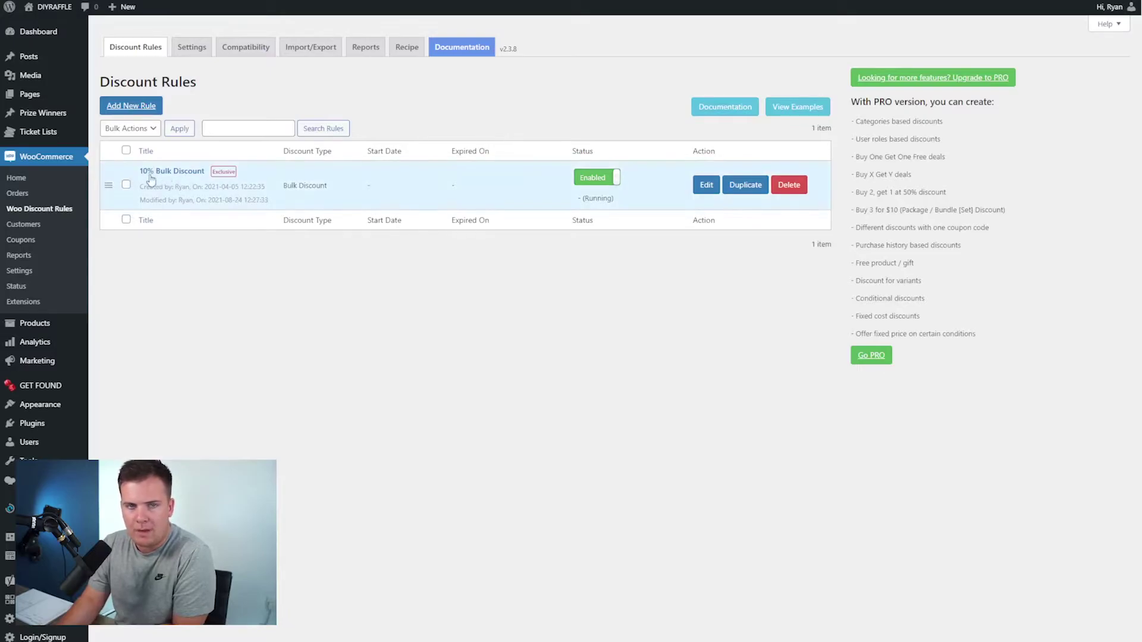
# - Change the 10% Bulk Discount rule's minimum quantity from 2 to 3 and save it
pyautogui.click(695, 192)
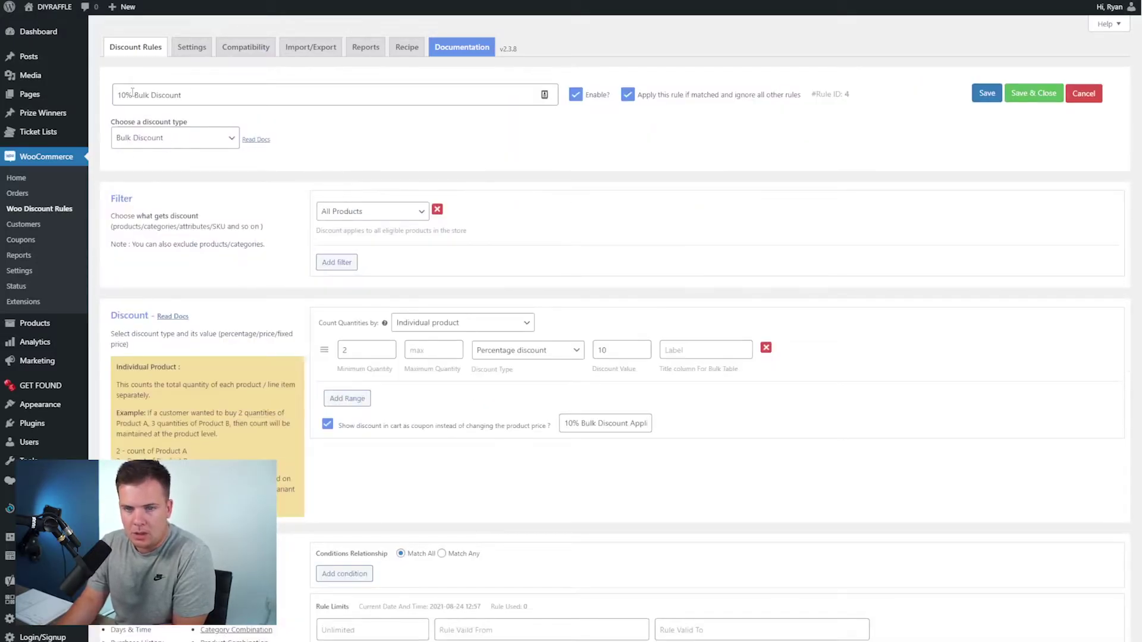
pyautogui.moveTo(114, 97); pyautogui.dragTo(220, 97)
pyautogui.click(219, 96)
pyautogui.doubleClick(166, 96)
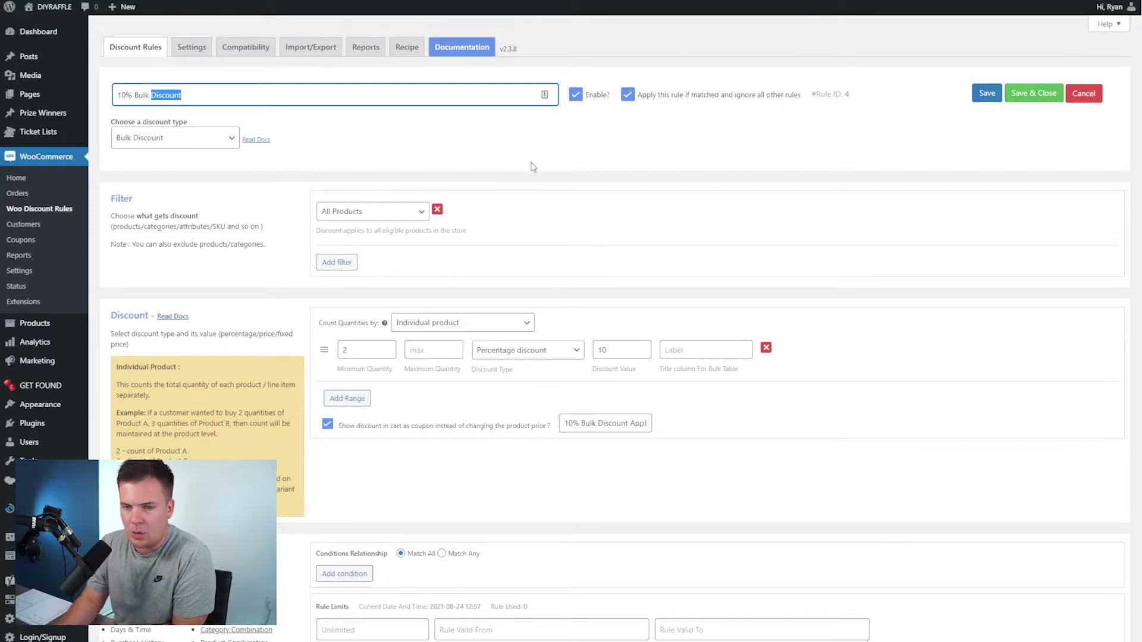
pyautogui.scroll(-2, 487, 143)
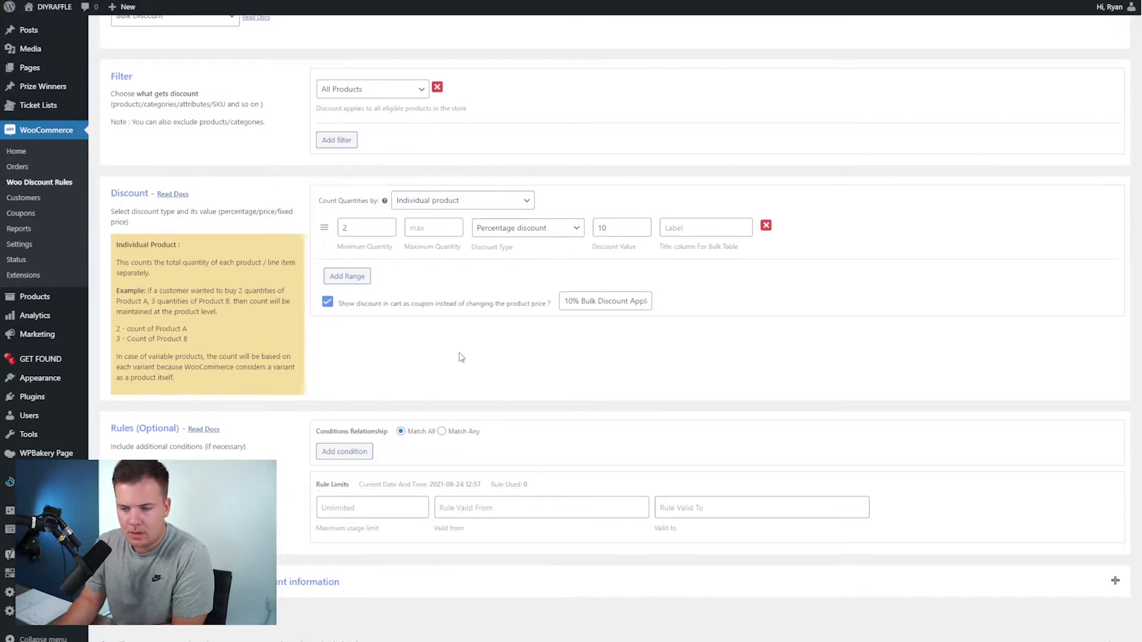
pyautogui.moveTo(366, 230); pyautogui.dragTo(317, 230)
pyautogui.write('3')
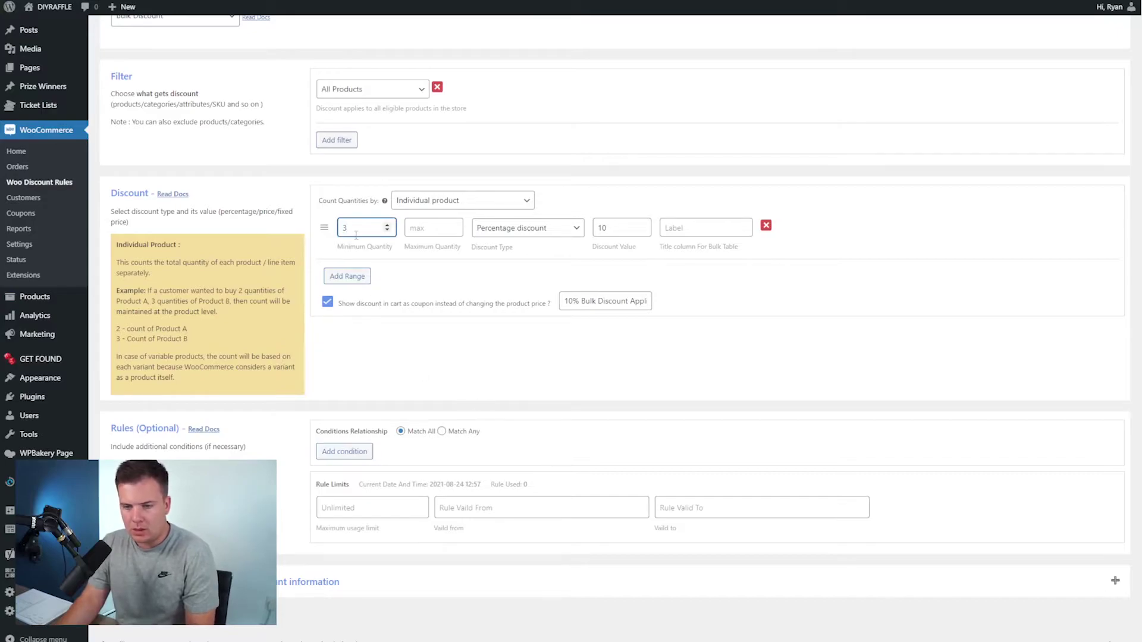
pyautogui.moveTo(361, 233); pyautogui.dragTo(345, 230)
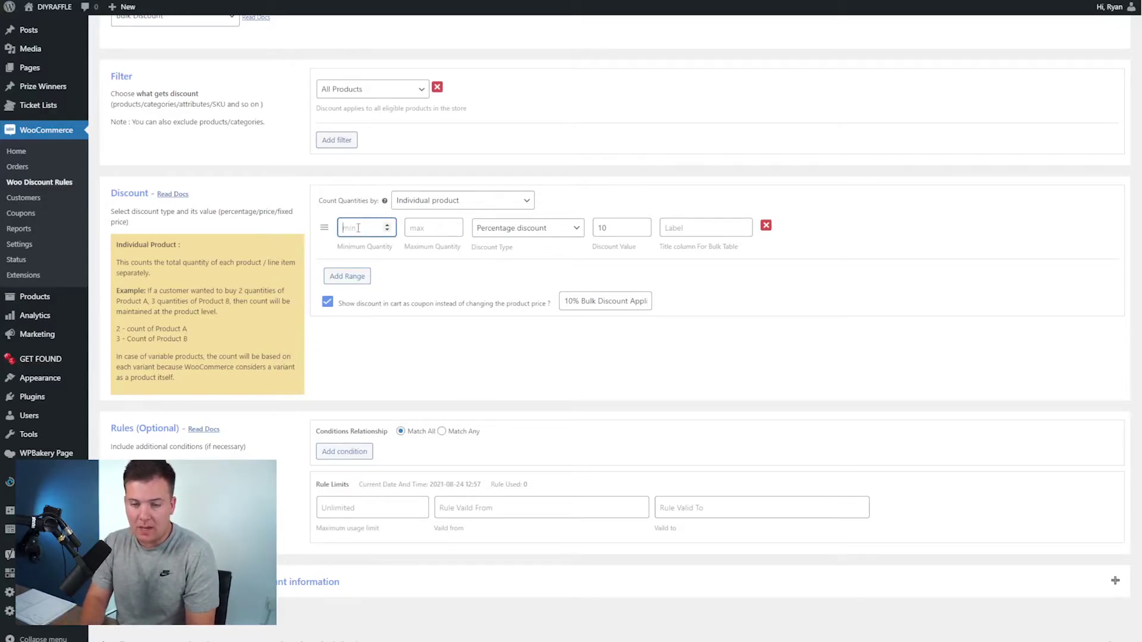
pyautogui.click(380, 379)
pyautogui.scroll(2, 650, 331)
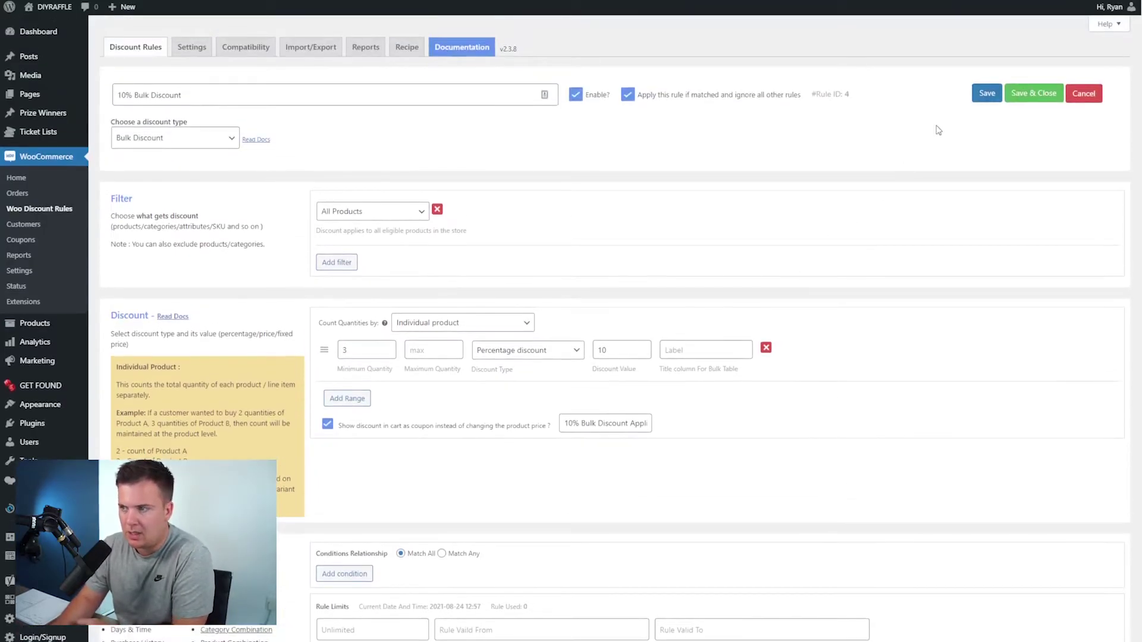
pyautogui.click(1036, 95)
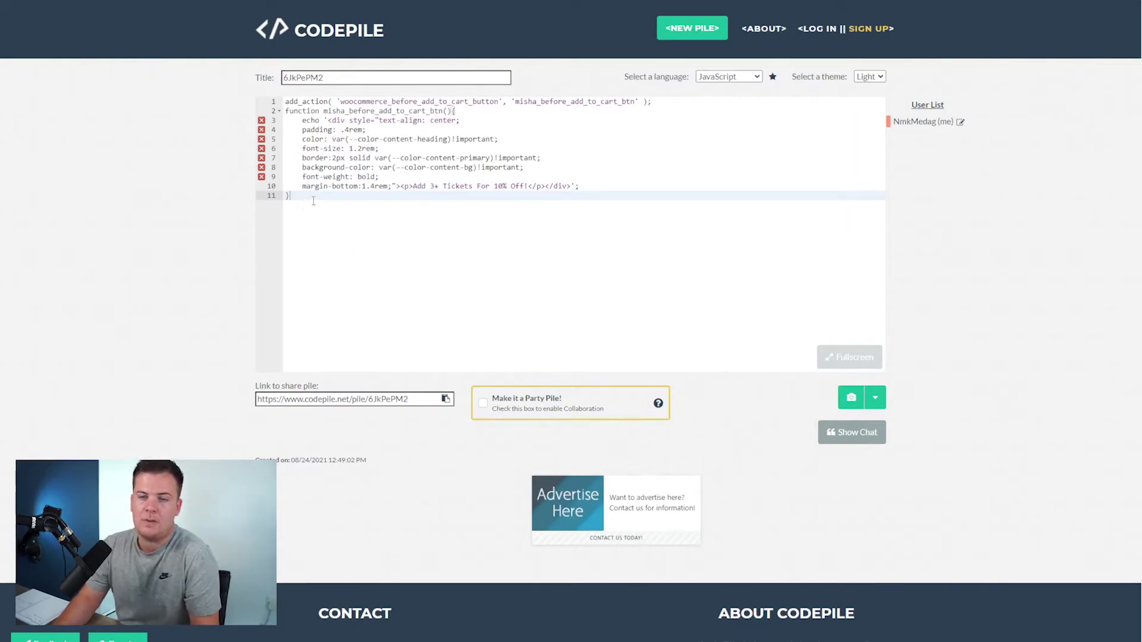
# - Copy the 'Add 3+ Tickets For 10% Off!' banner code from Codepile
pyautogui.moveTo(314, 201); pyautogui.dragTo(266, 91)
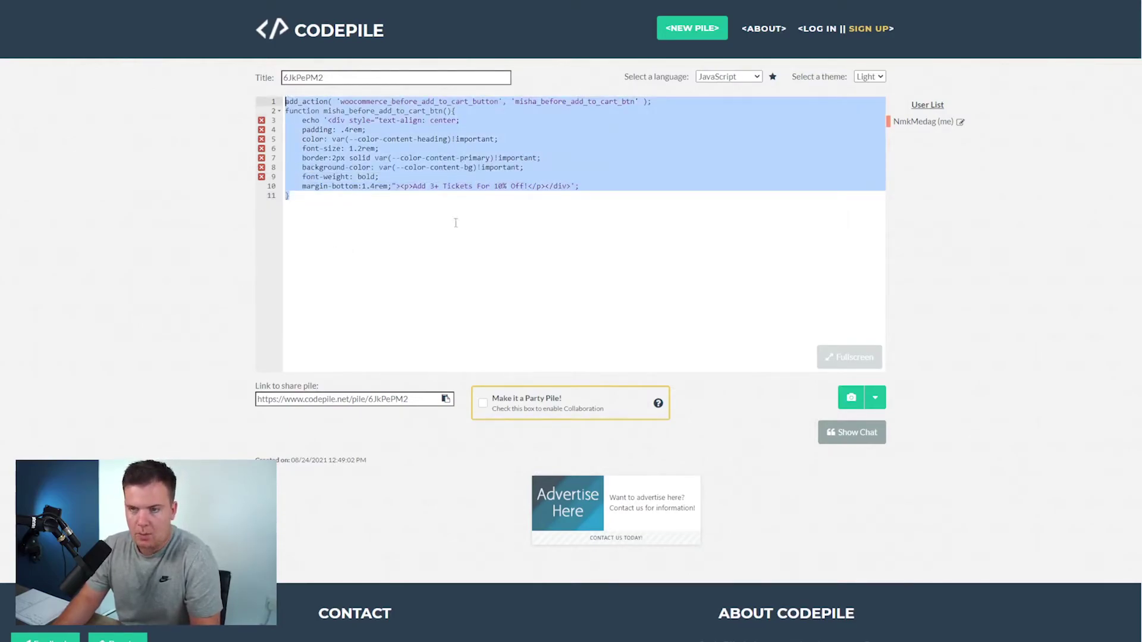
pyautogui.click(450, 150)
pyautogui.click(438, 186)
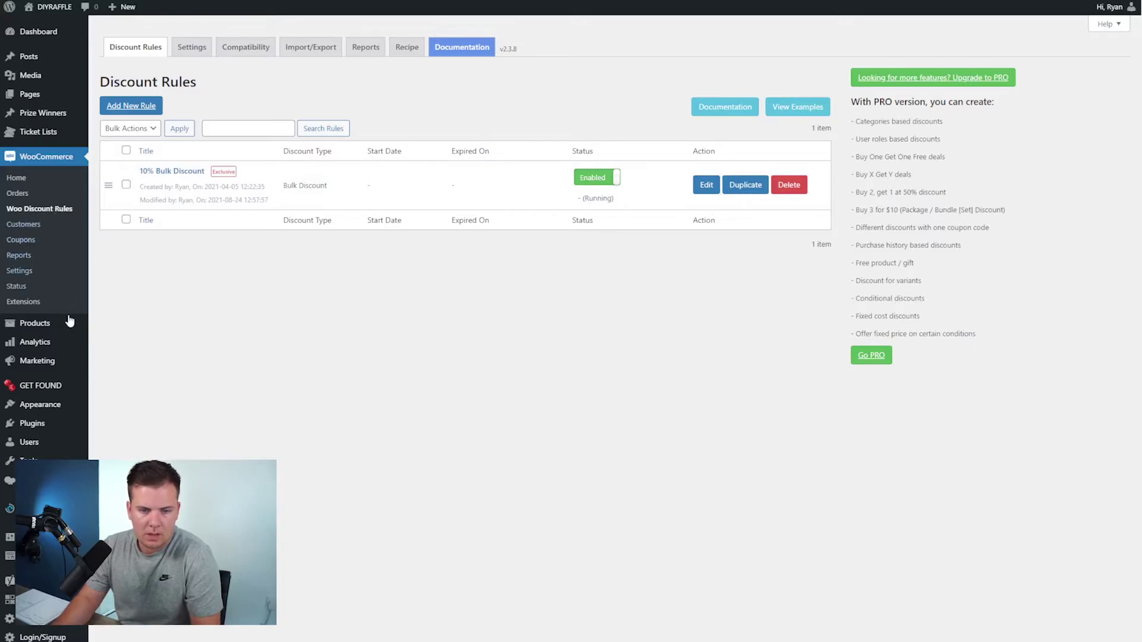
# - Open Theme Functions in the Theme Editor and delete the old banner function block
pyautogui.moveTo(41, 406)
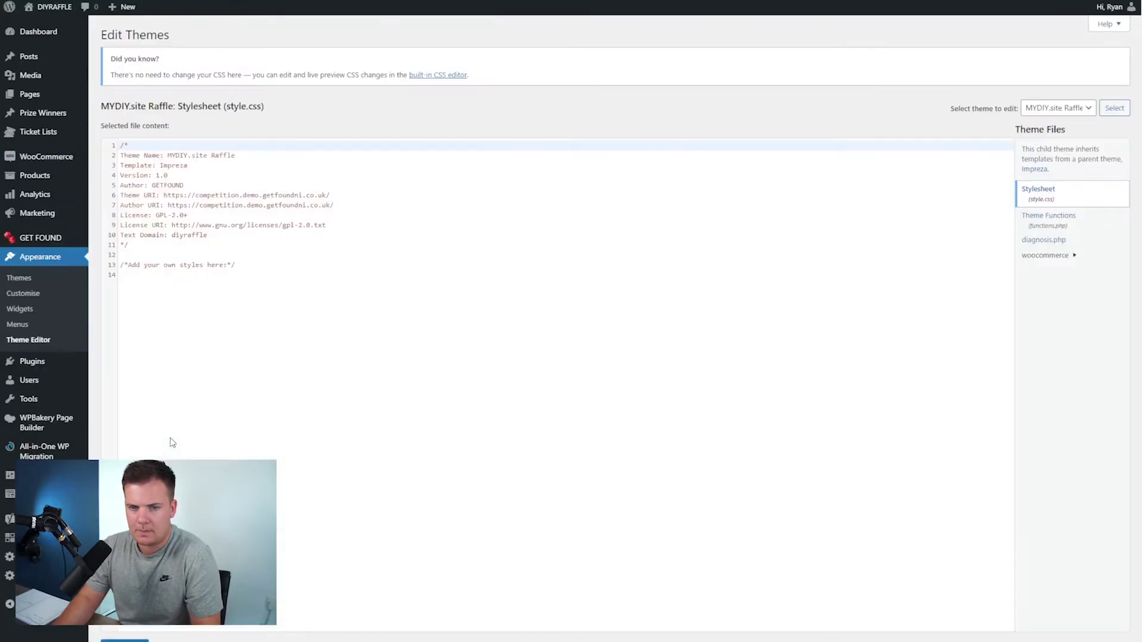
pyautogui.click(1046, 223)
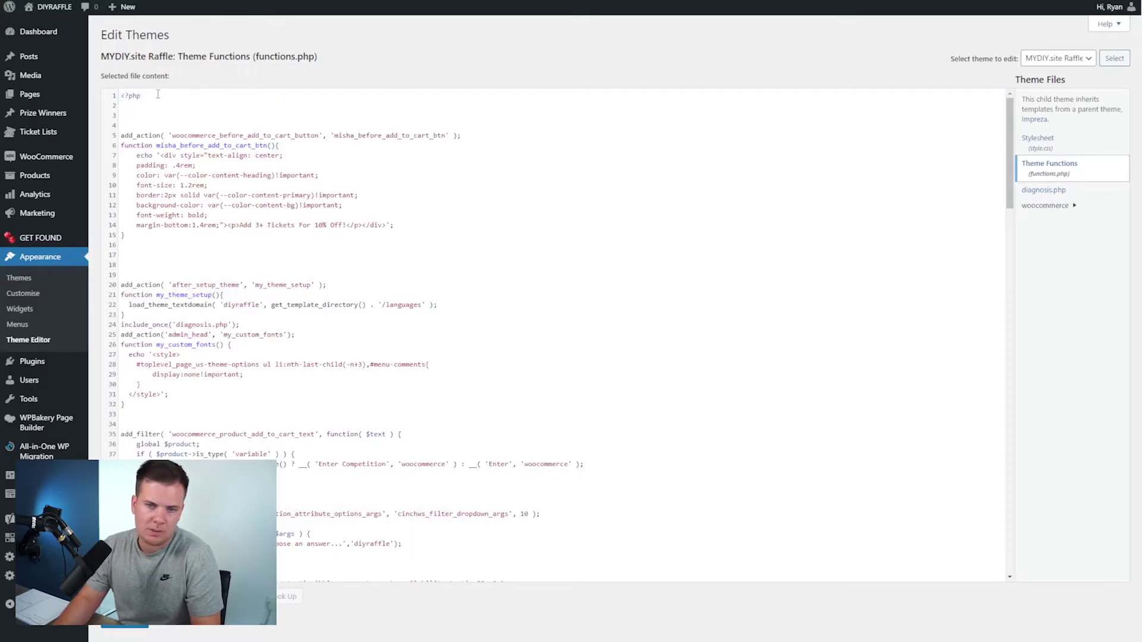
pyautogui.click(158, 94)
pyautogui.hotkey('shift', 'Home')
pyautogui.click(151, 97)
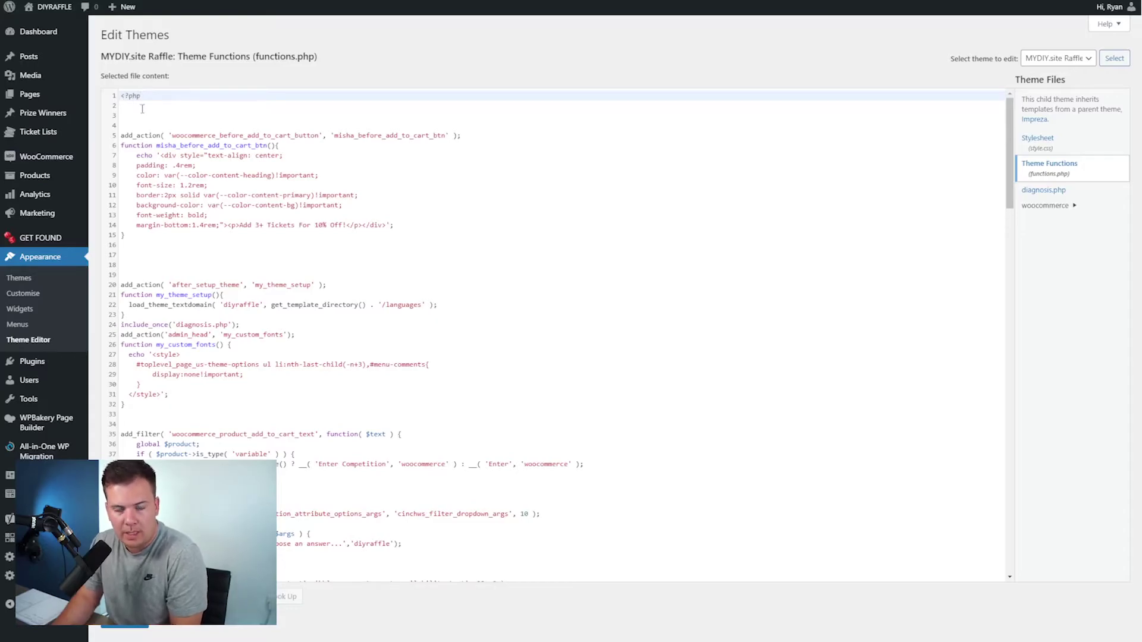
pyautogui.click(140, 118)
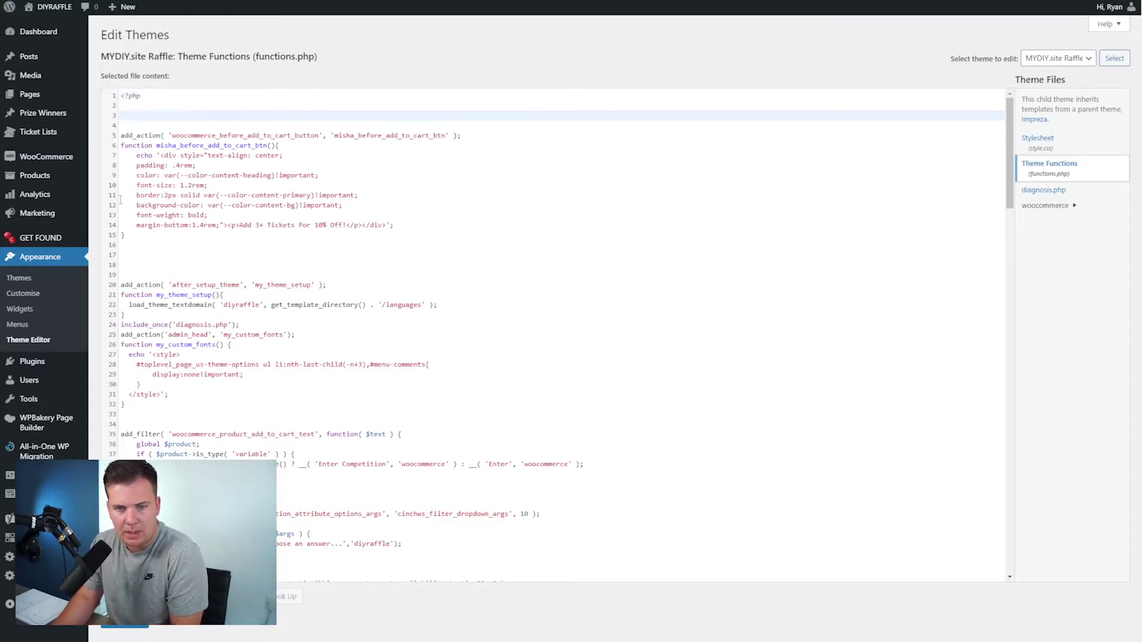
pyautogui.moveTo(141, 242); pyautogui.dragTo(121, 136)
pyautogui.hotkey('ctrl', 'c')
pyautogui.press('BackSpace')
pyautogui.press('BackSpace')
pyautogui.press('BackSpace')
pyautogui.press('BackSpace')
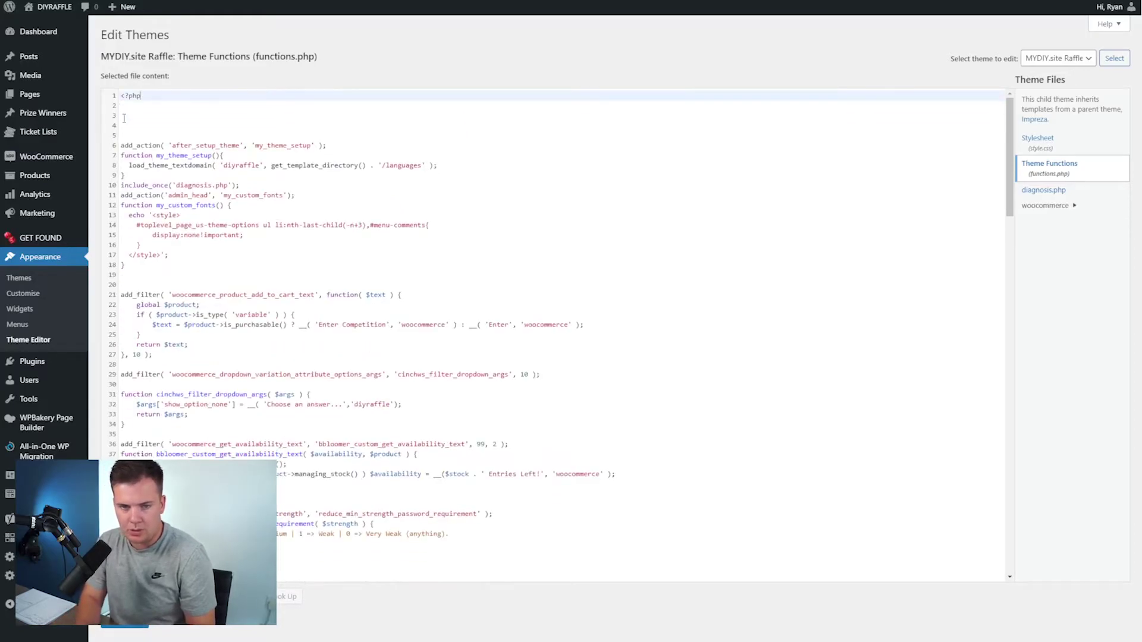
# - Paste the copied banner code at line 3 and update functions.php
pyautogui.click(166, 125)
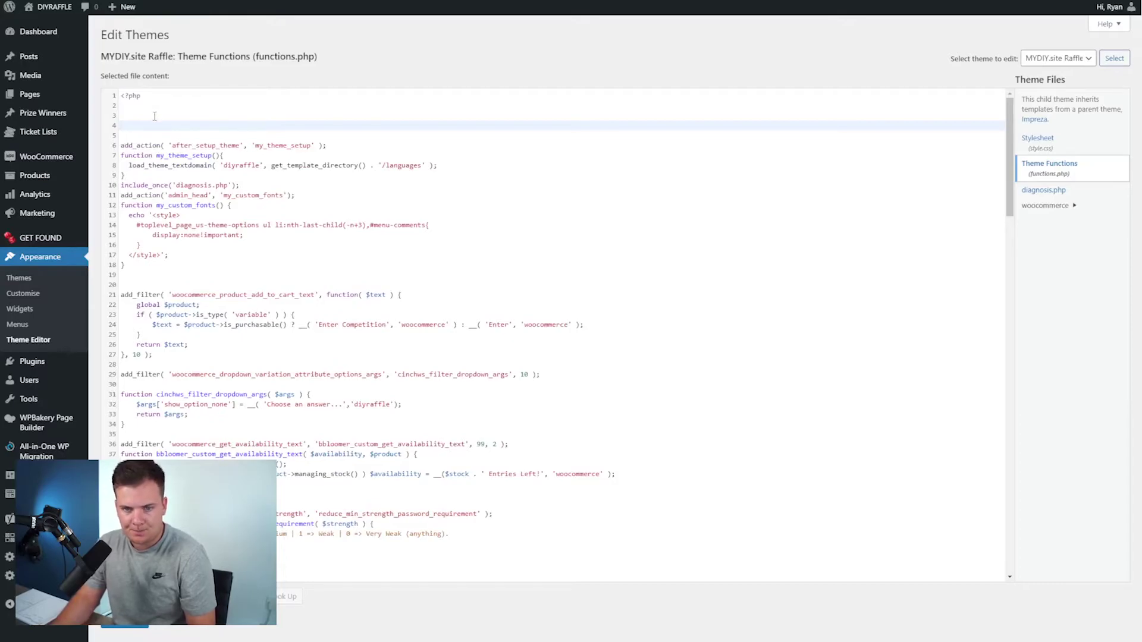
pyautogui.click(144, 111)
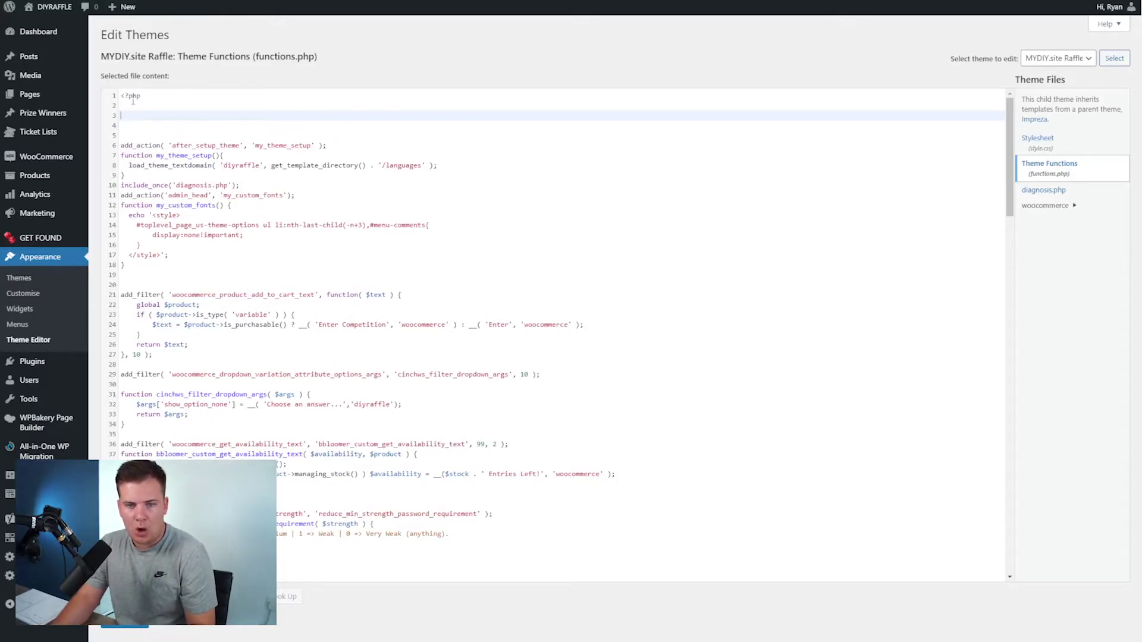
pyautogui.click(133, 100)
pyautogui.moveTo(133, 100); pyautogui.dragTo(133, 116)
pyautogui.click(133, 117)
pyautogui.hotkey('ctrl', 'v')
pyautogui.click(179, 145)
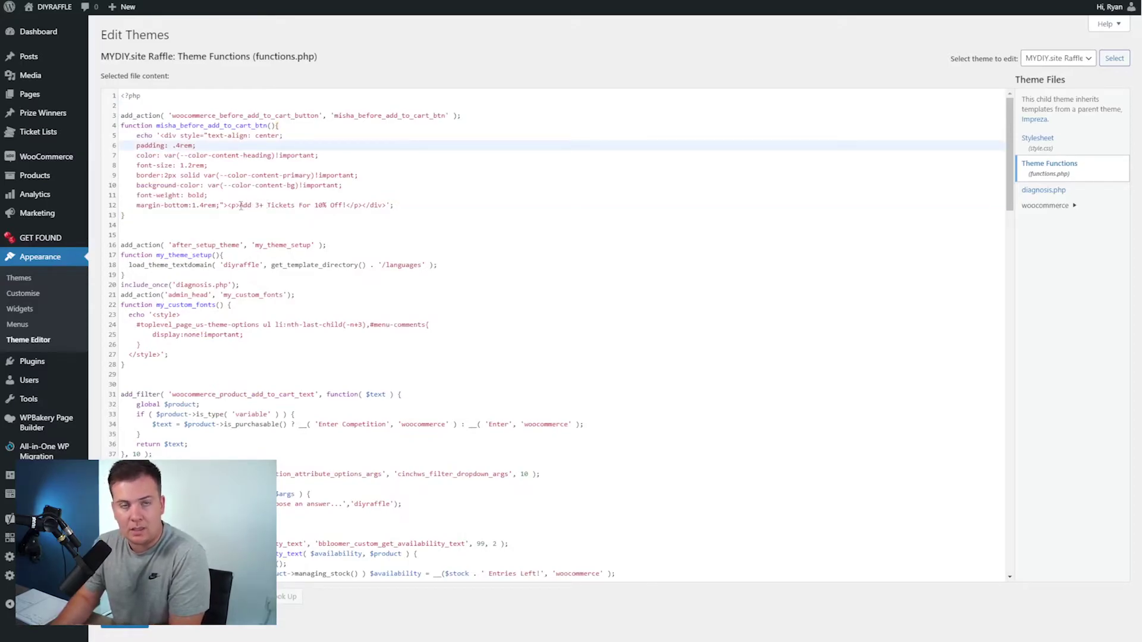
pyautogui.click(129, 629)
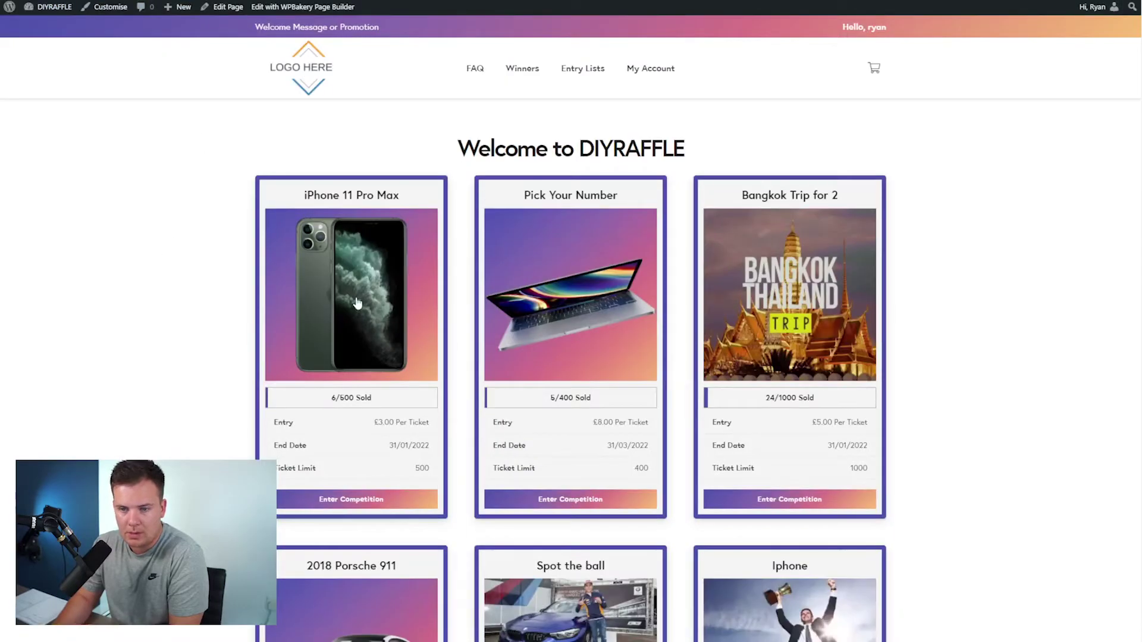
# - On the iPhone 11 Pro Max page, choose 3 Tickets and highlight the 'Add 3+ Tickets For 10% Off!' banner
pyautogui.click(354, 280)
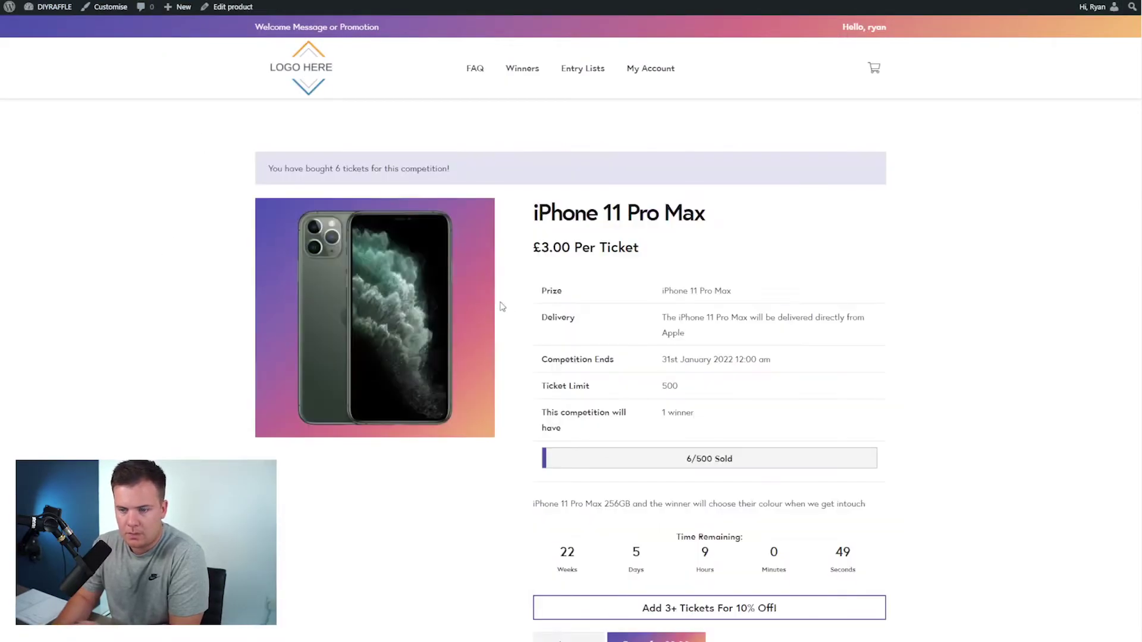
pyautogui.scroll(-2, 609, 435)
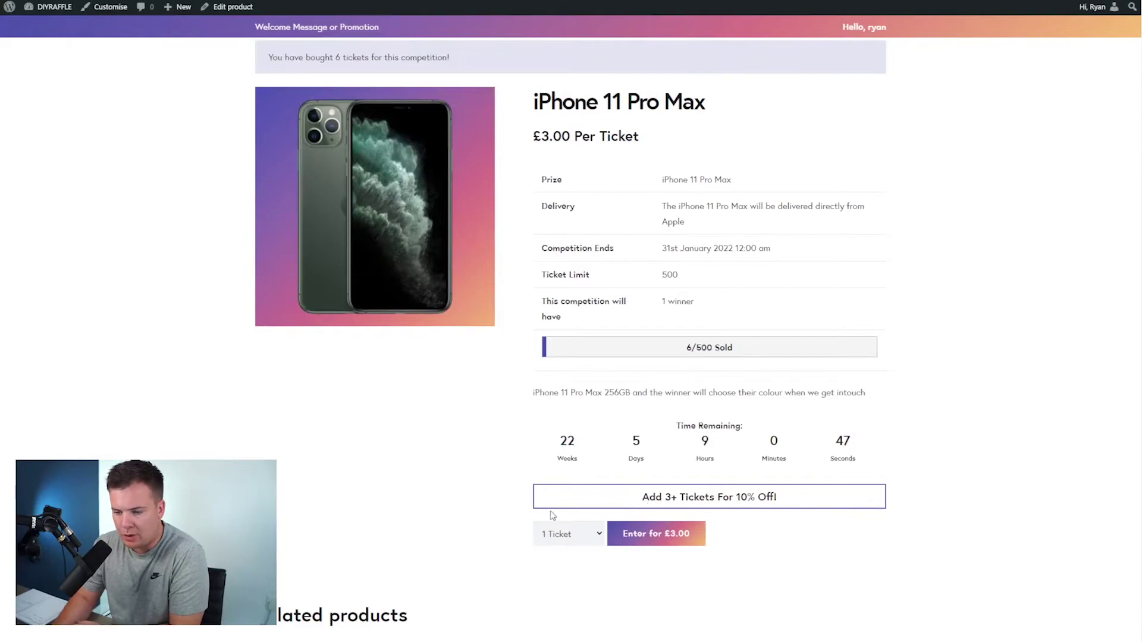
pyautogui.click(570, 542)
pyautogui.click(569, 322)
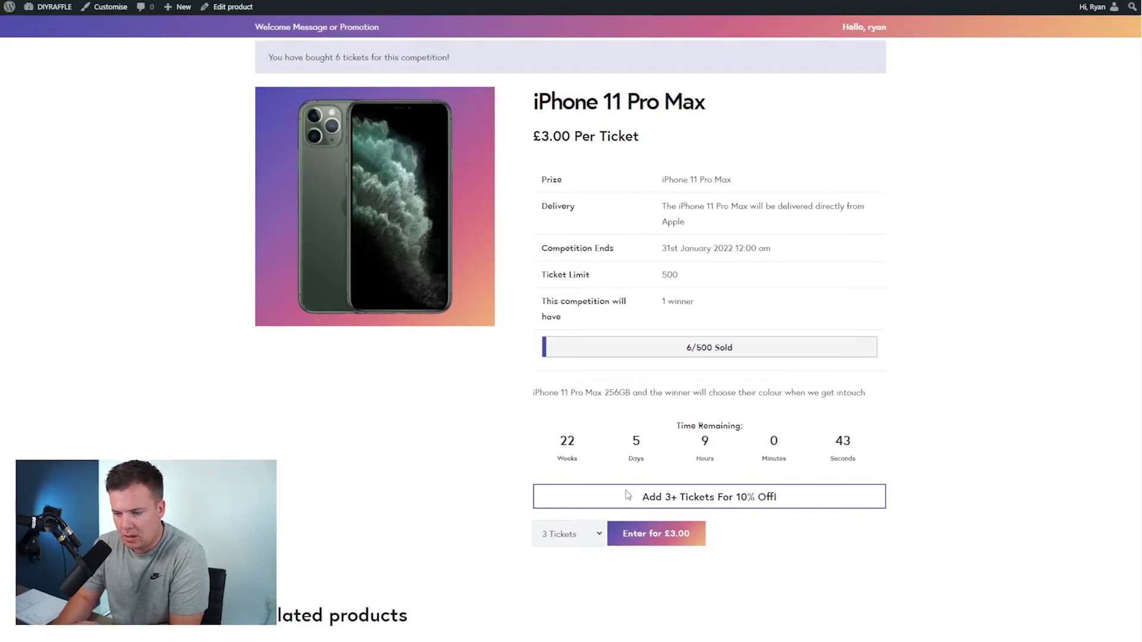
pyautogui.moveTo(628, 496); pyautogui.dragTo(799, 509)
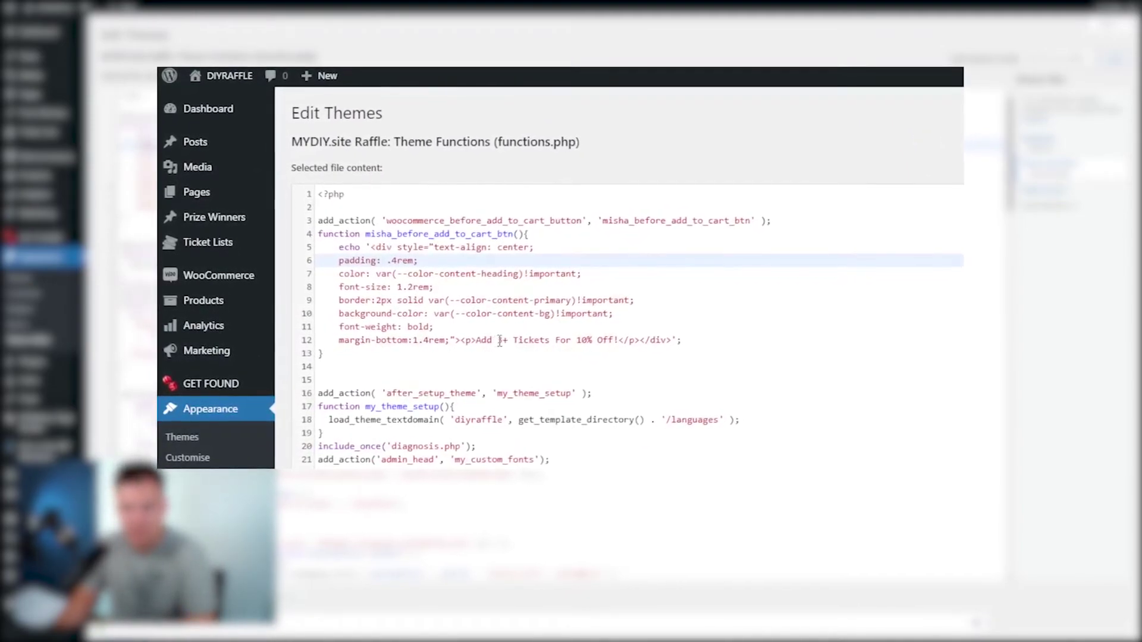
# - Edit line 12 of functions.php so the banner's 3+ becomes 5+ and 10% becomes 20%
pyautogui.doubleClick(499, 340)
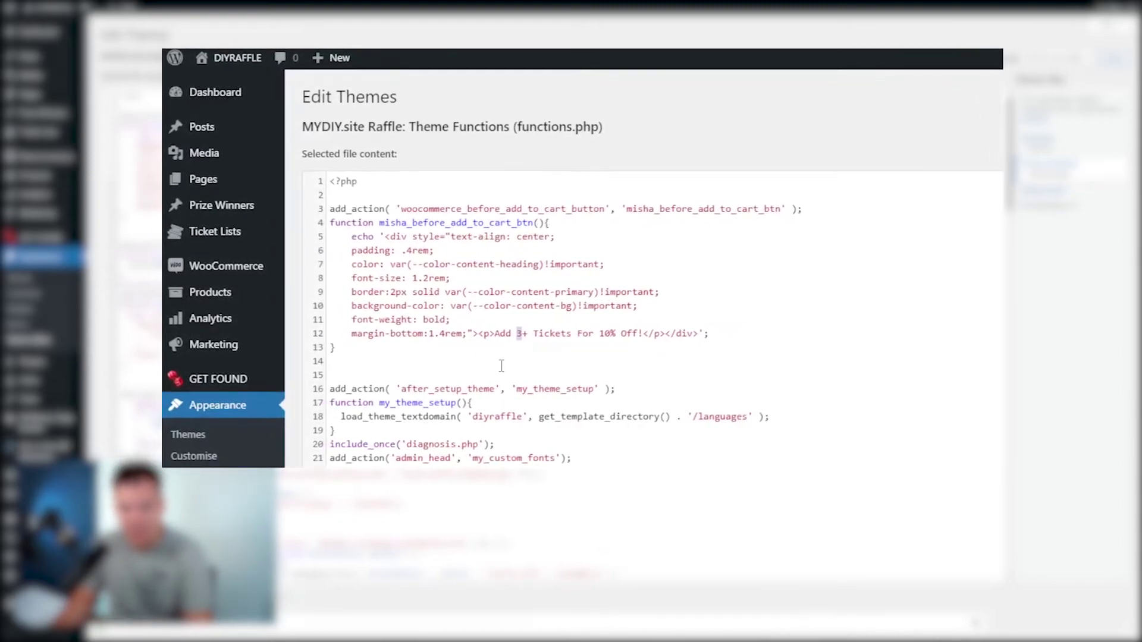
pyautogui.write('5')
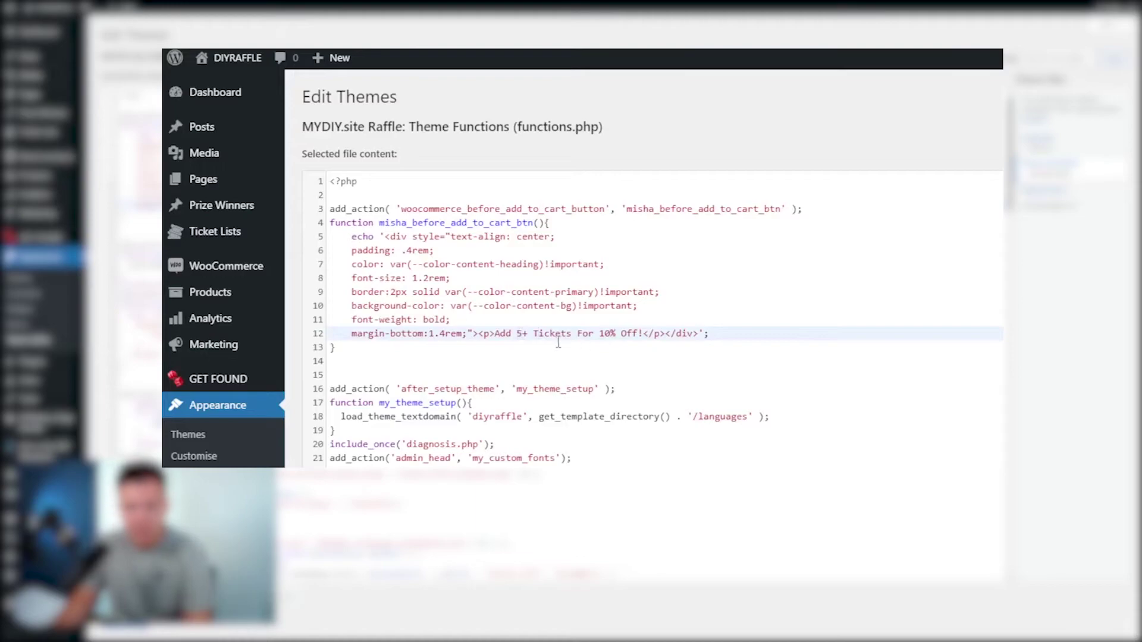
pyautogui.moveTo(599, 332); pyautogui.dragTo(610, 331)
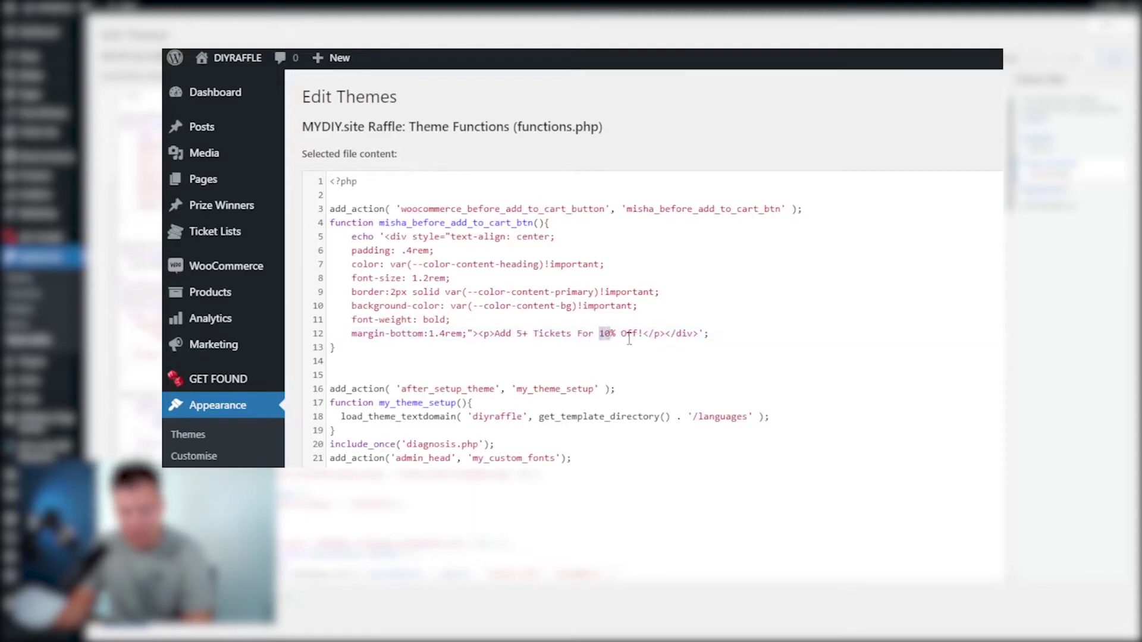
pyautogui.write('20')
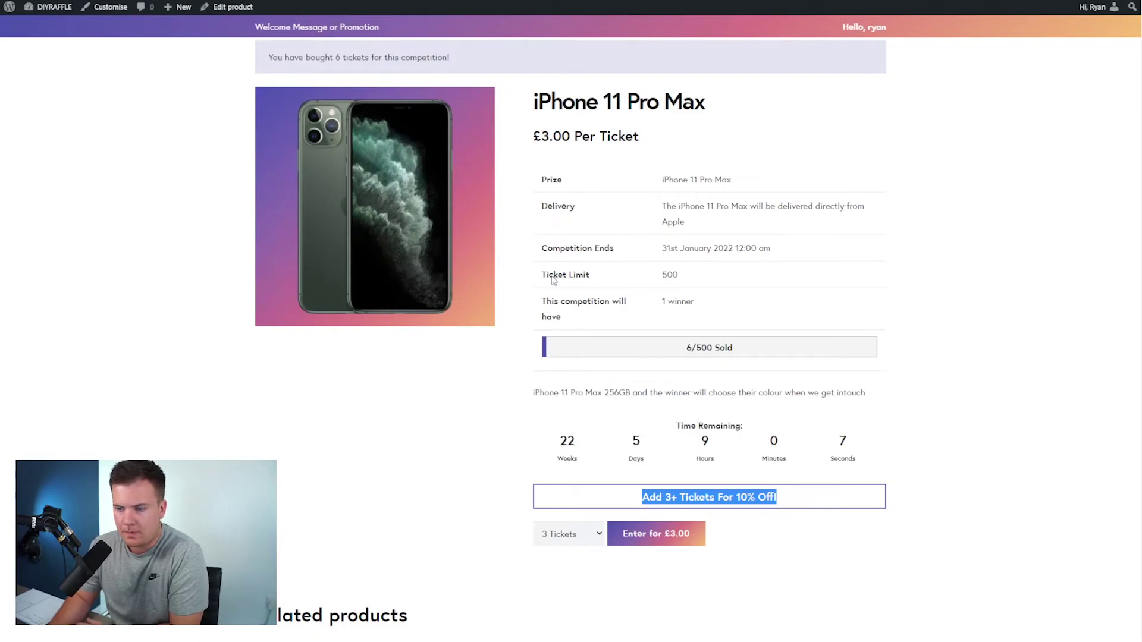
# - Reload the iPhone 11 Pro Max page and confirm the banner shows 5+ tickets and 20% off
pyautogui.click(462, 420)
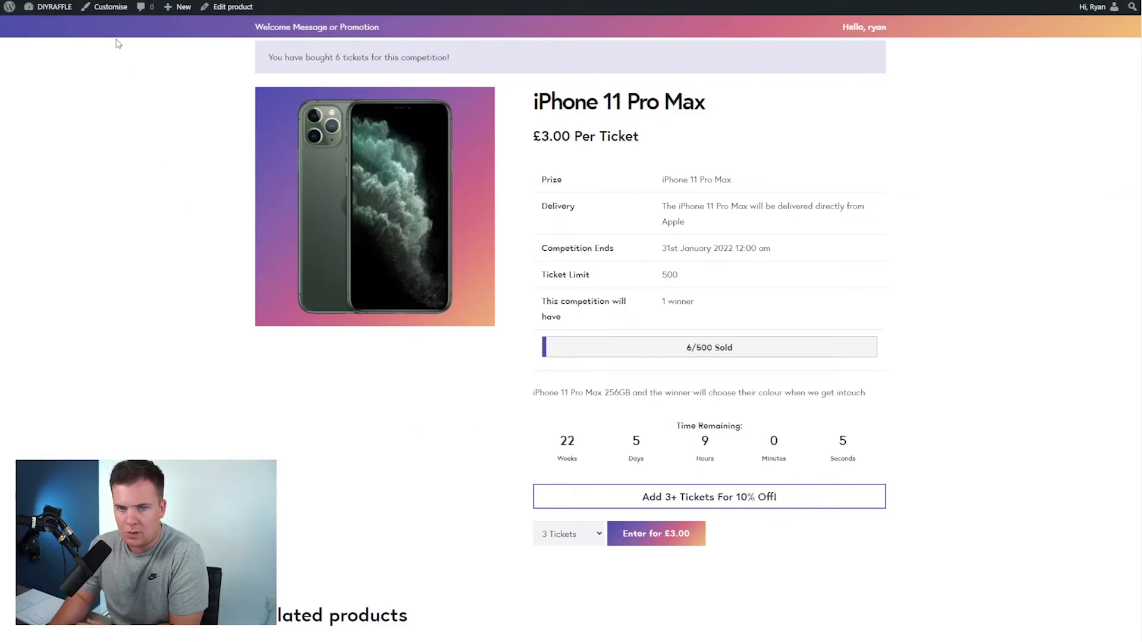
pyautogui.press('F5')
pyautogui.moveTo(736, 497); pyautogui.dragTo(760, 497)
pyautogui.doubleClick(672, 497)
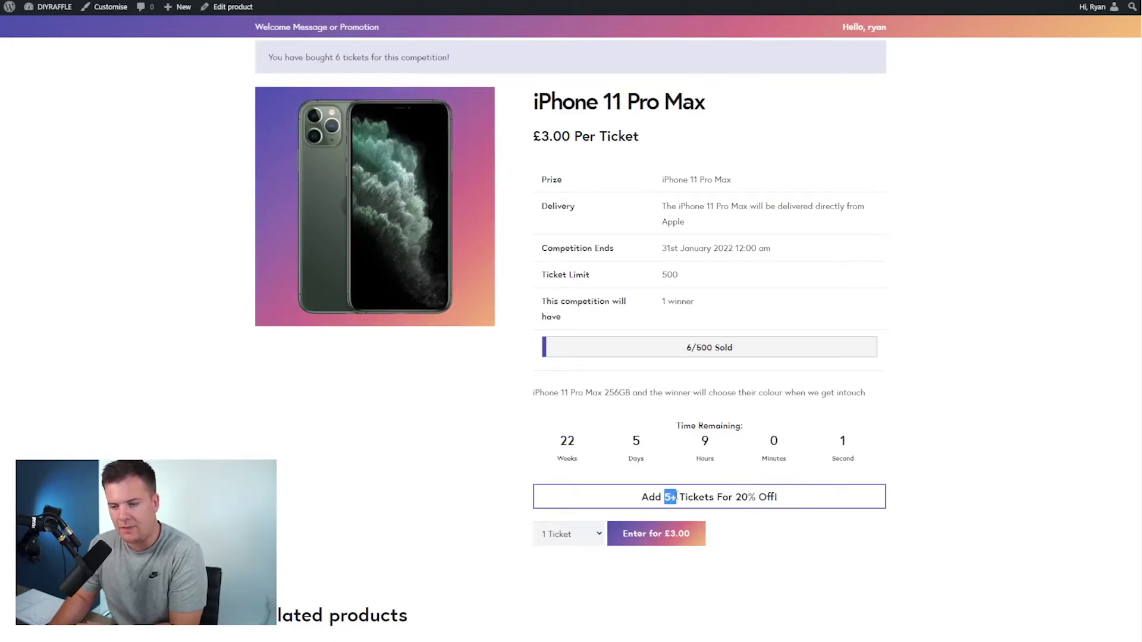
pyautogui.click(672, 497)
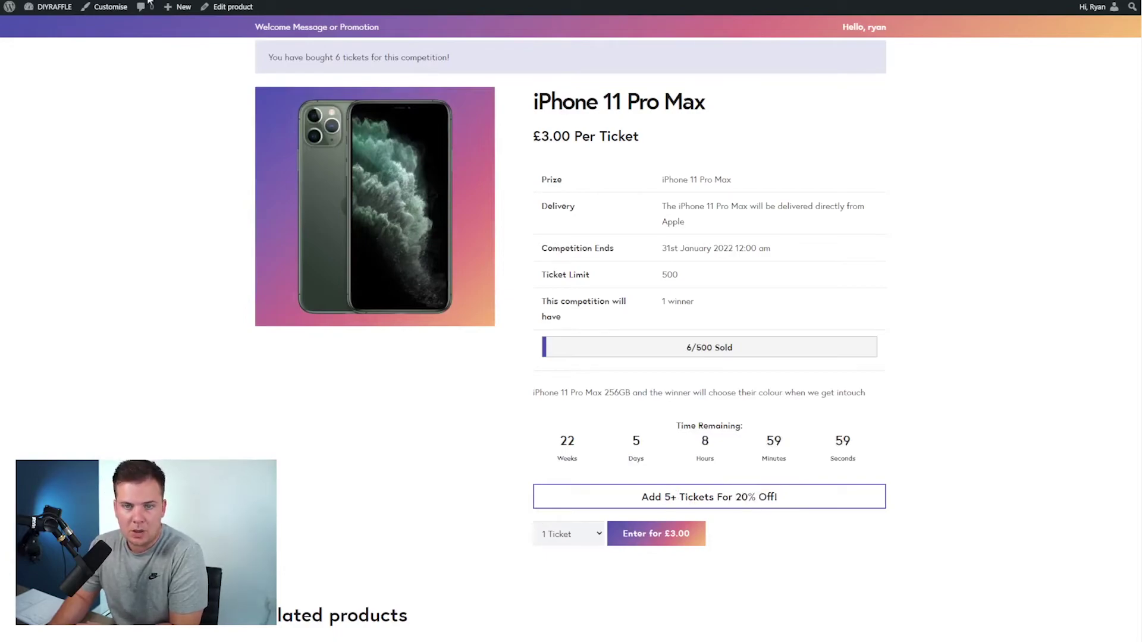
pyautogui.moveTo(45, 7)
pyautogui.click(41, 28)
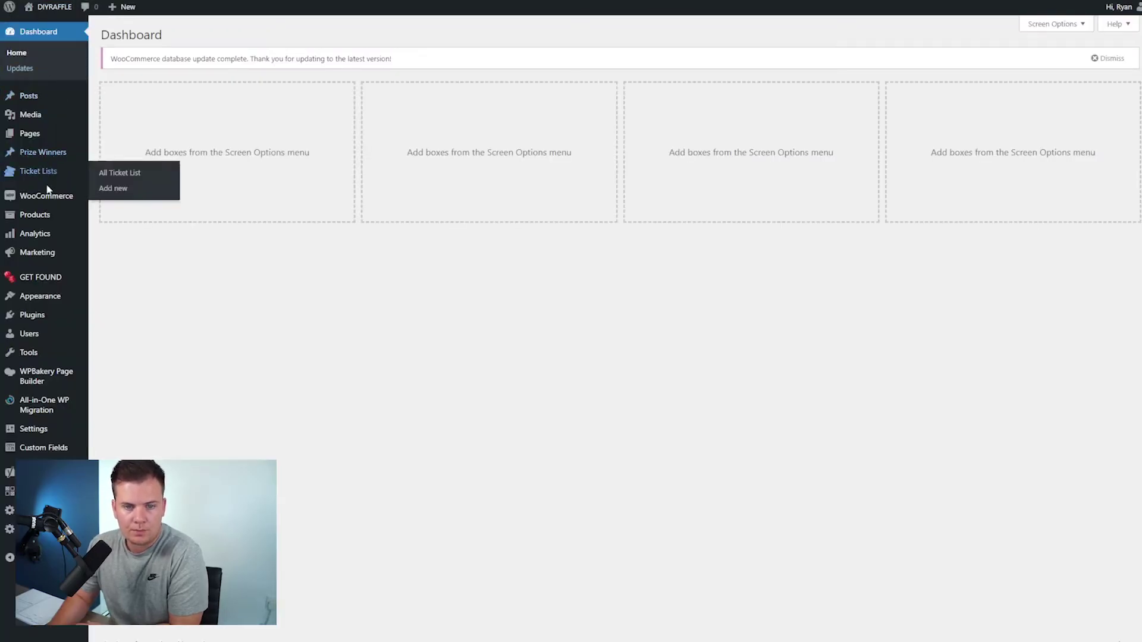
# - Change the 10% Bulk Discount rule to minimum quantity 5 and discount value 20, and save it
pyautogui.moveTo(47, 196)
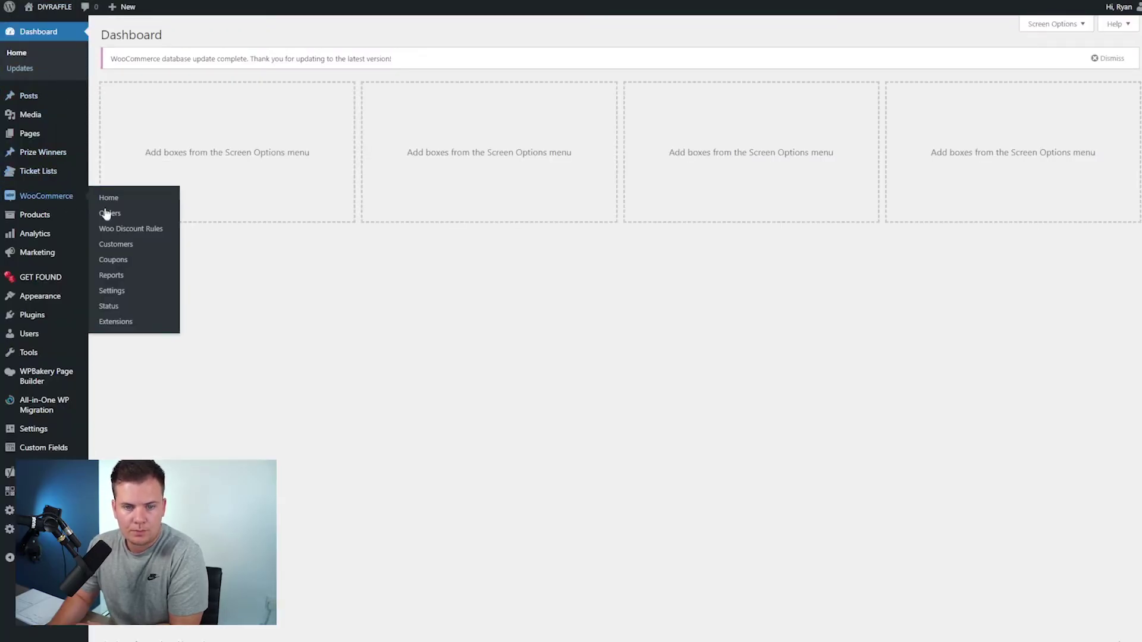
pyautogui.click(141, 228)
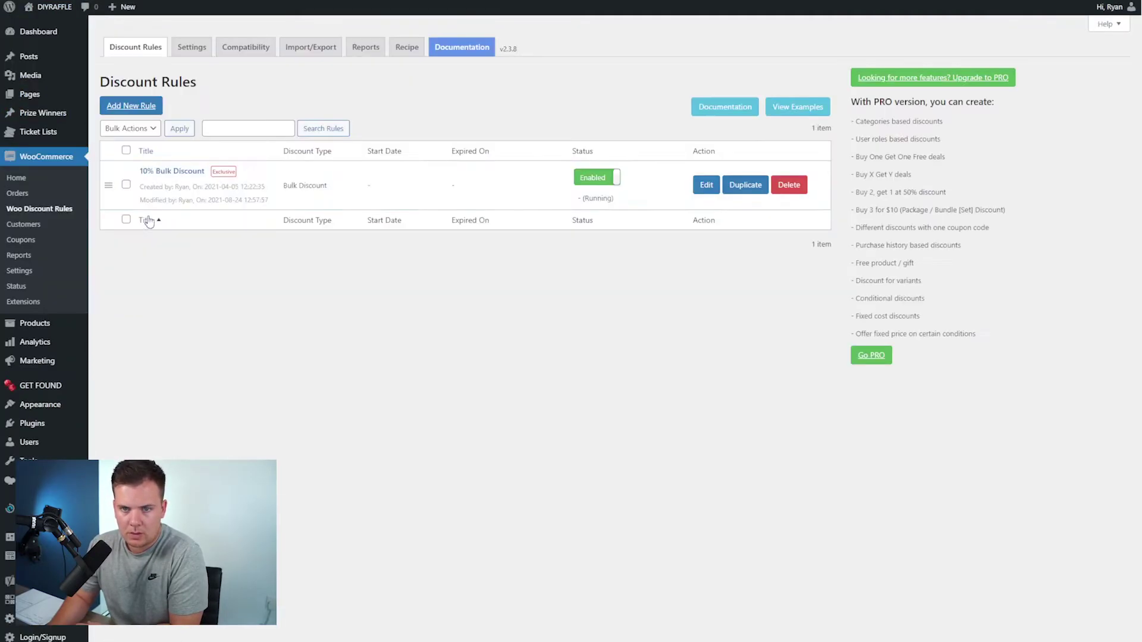
pyautogui.click(630, 198)
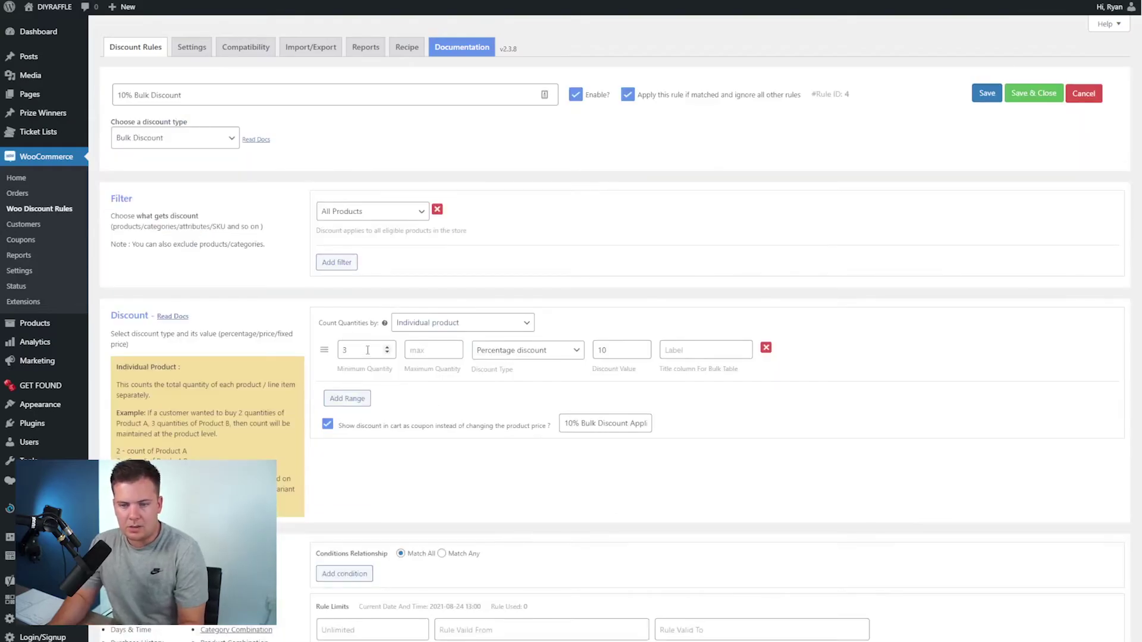
pyautogui.click(367, 350)
pyautogui.press('BackSpace')
pyautogui.write('5')
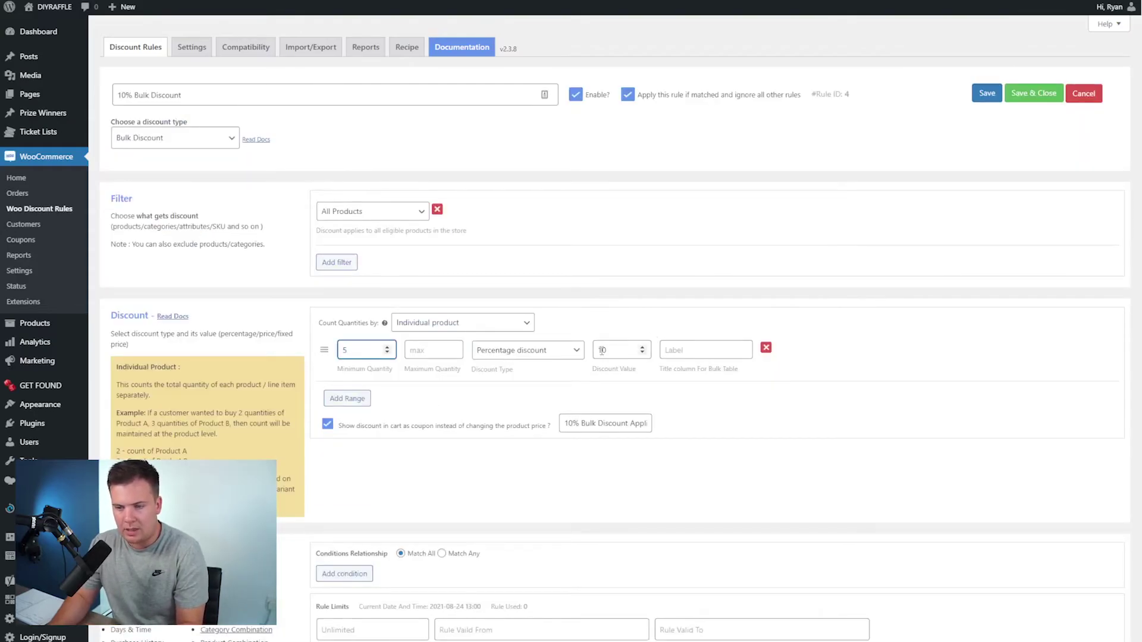
pyautogui.doubleClick(602, 350)
pyautogui.write('20')
pyautogui.click(948, 64)
pyautogui.click(1035, 94)
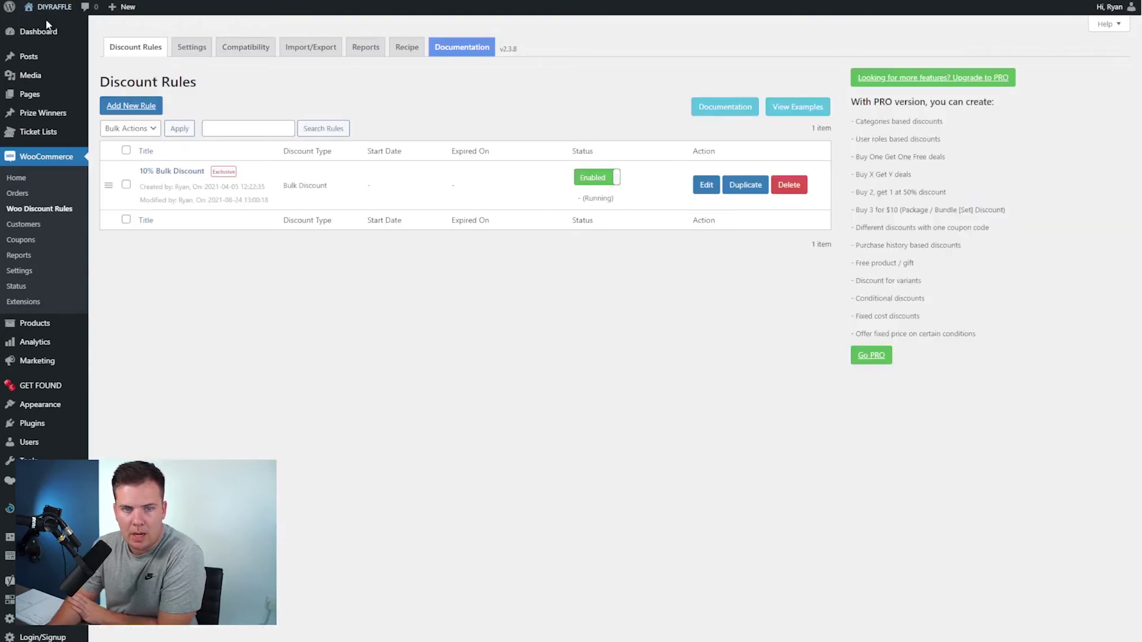
# - Add 5 iPhone 11 Pro Max tickets to the basket from the storefront
pyautogui.moveTo(49, 8)
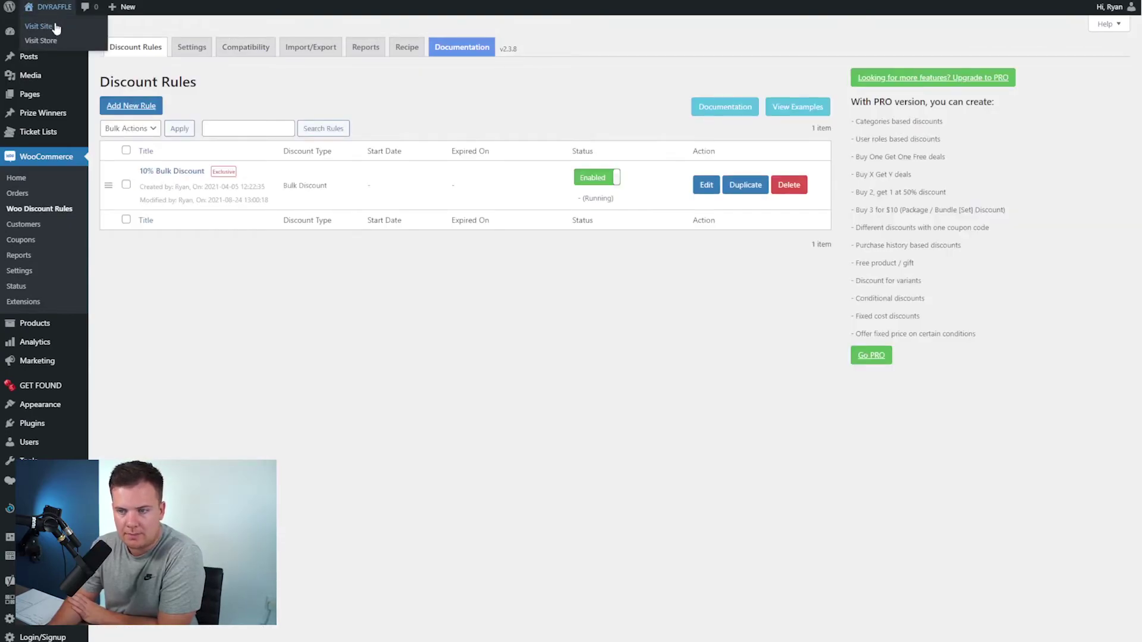
pyautogui.click(38, 27)
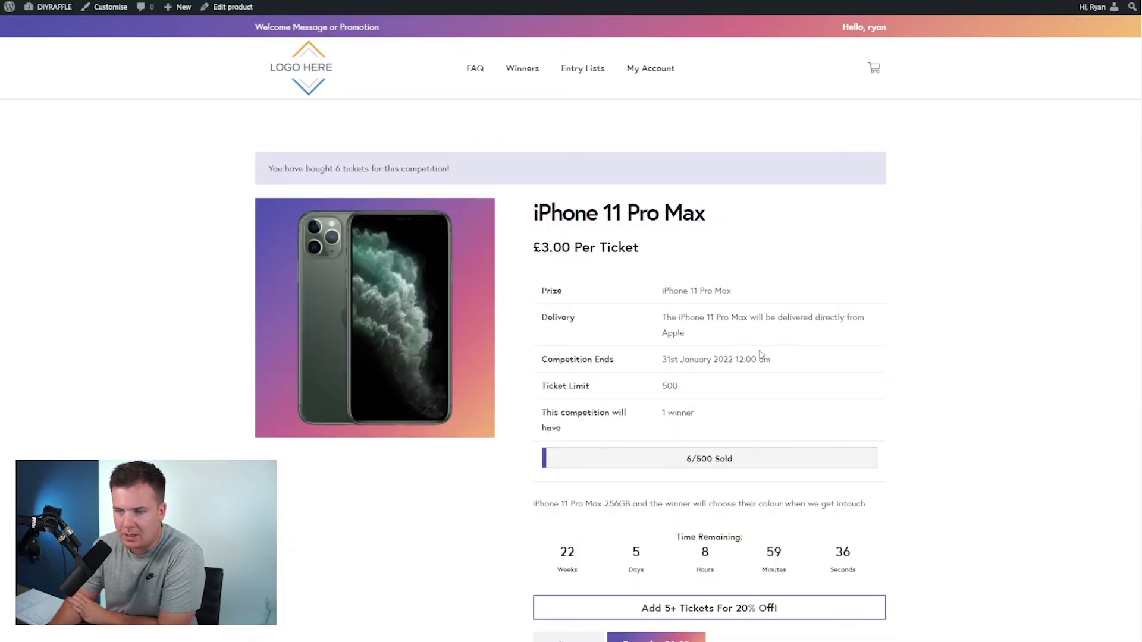
pyautogui.scroll(-5, 760, 359)
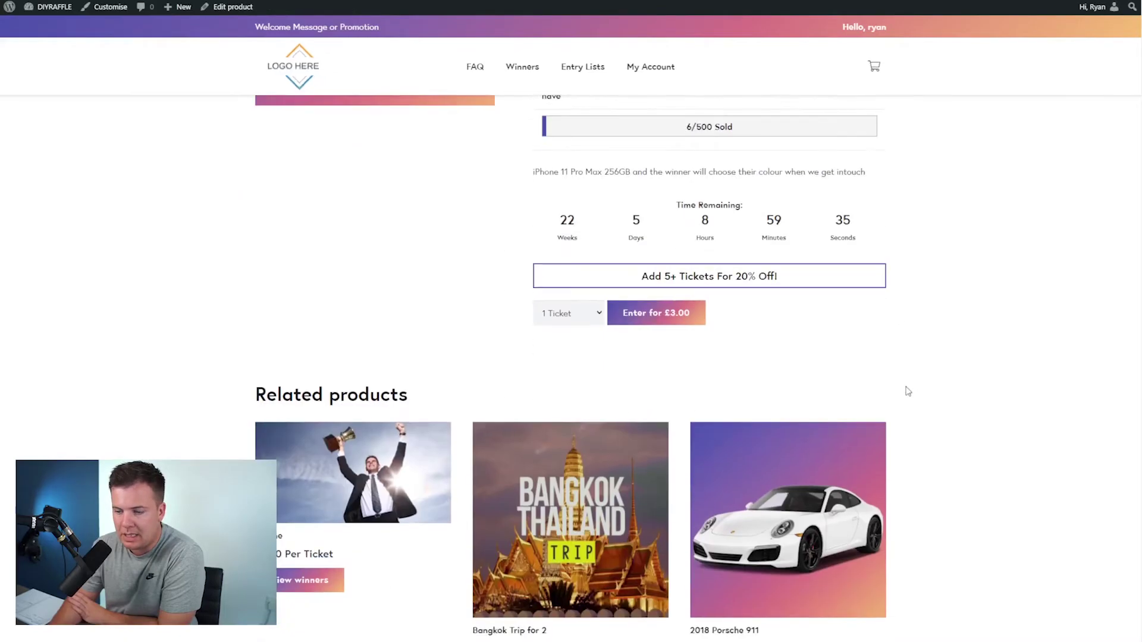
pyautogui.click(637, 281)
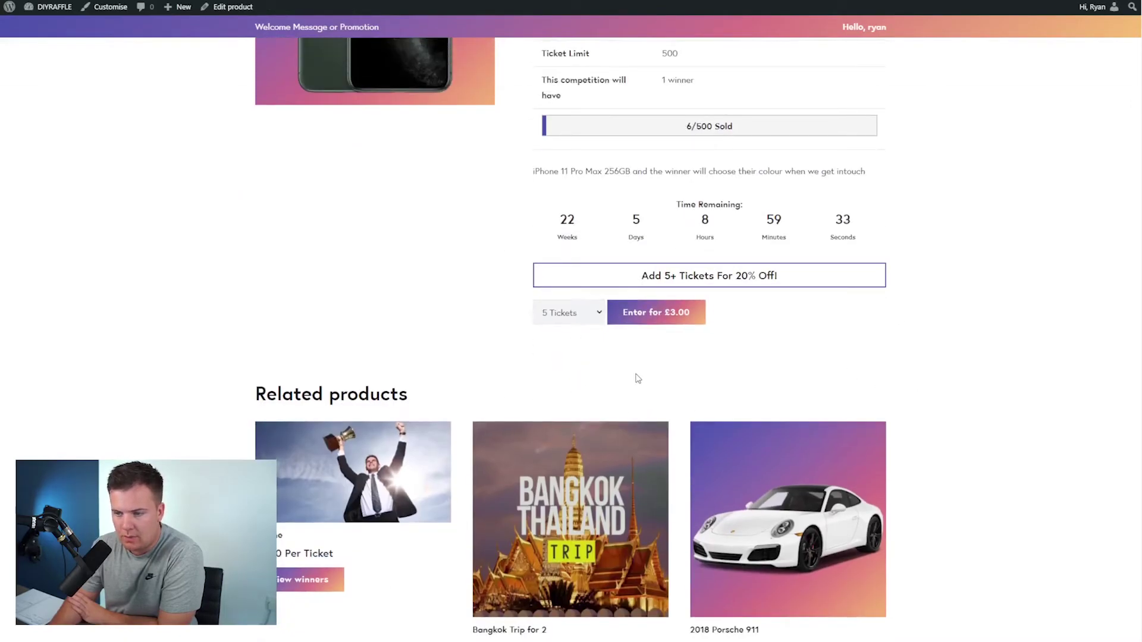
pyautogui.click(642, 316)
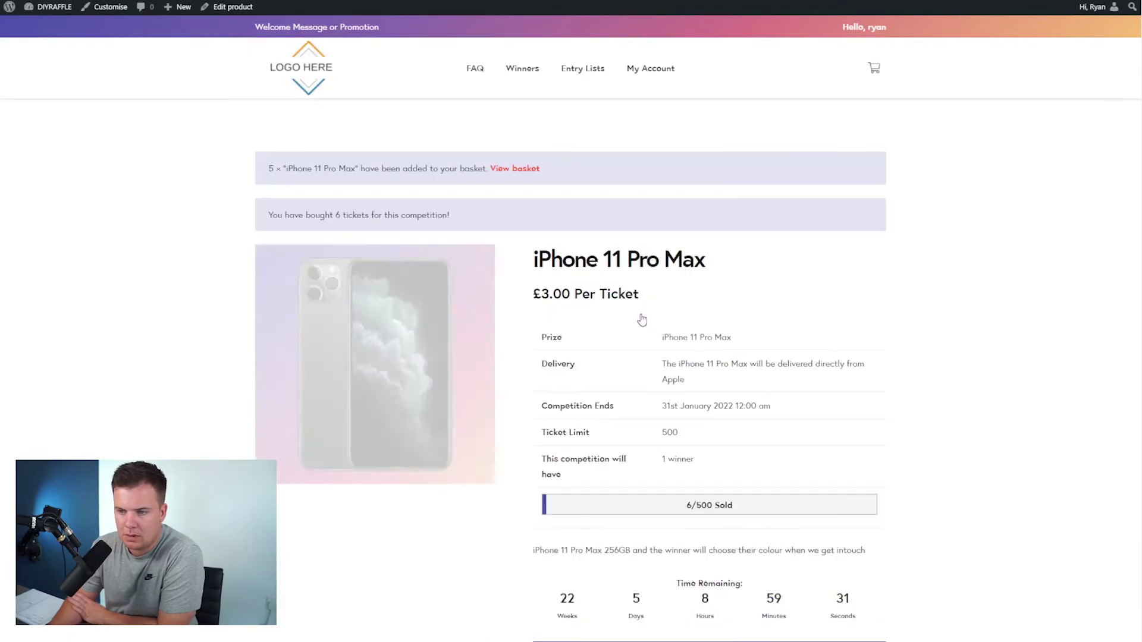
# - Check the basket shows £15.00 reduced by £3.00 under '10% Bulk Discount Applied'
pyautogui.moveTo(267, 216); pyautogui.dragTo(480, 223)
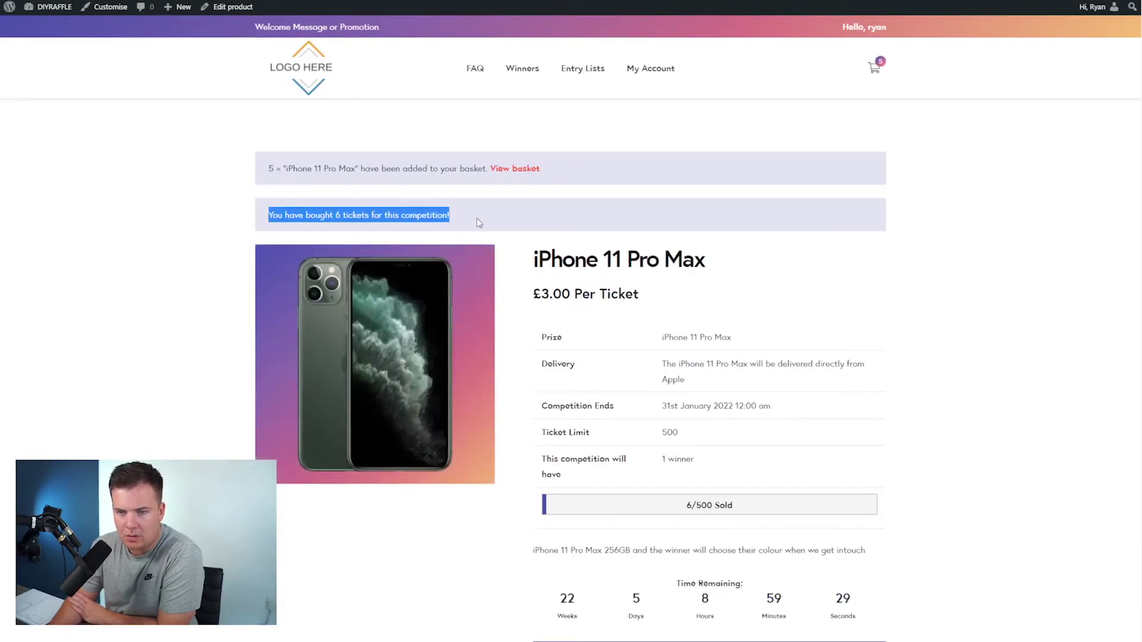
pyautogui.click(538, 170)
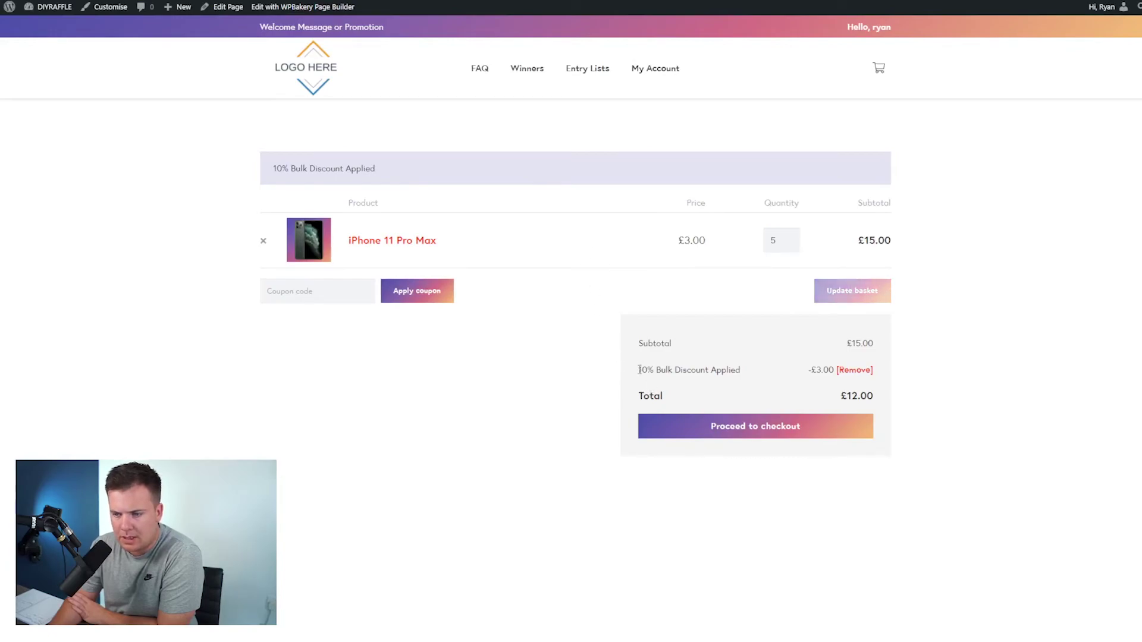
pyautogui.moveTo(638, 370); pyautogui.dragTo(744, 373)
pyautogui.click(749, 372)
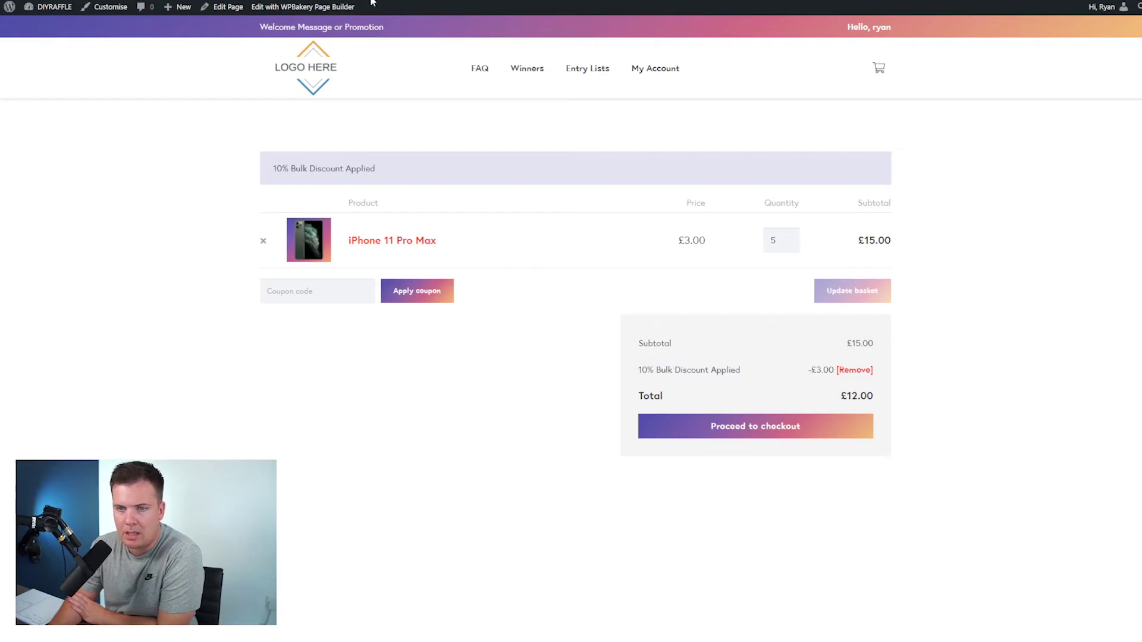
pyautogui.moveTo(635, 336); pyautogui.dragTo(726, 373)
pyautogui.click(726, 372)
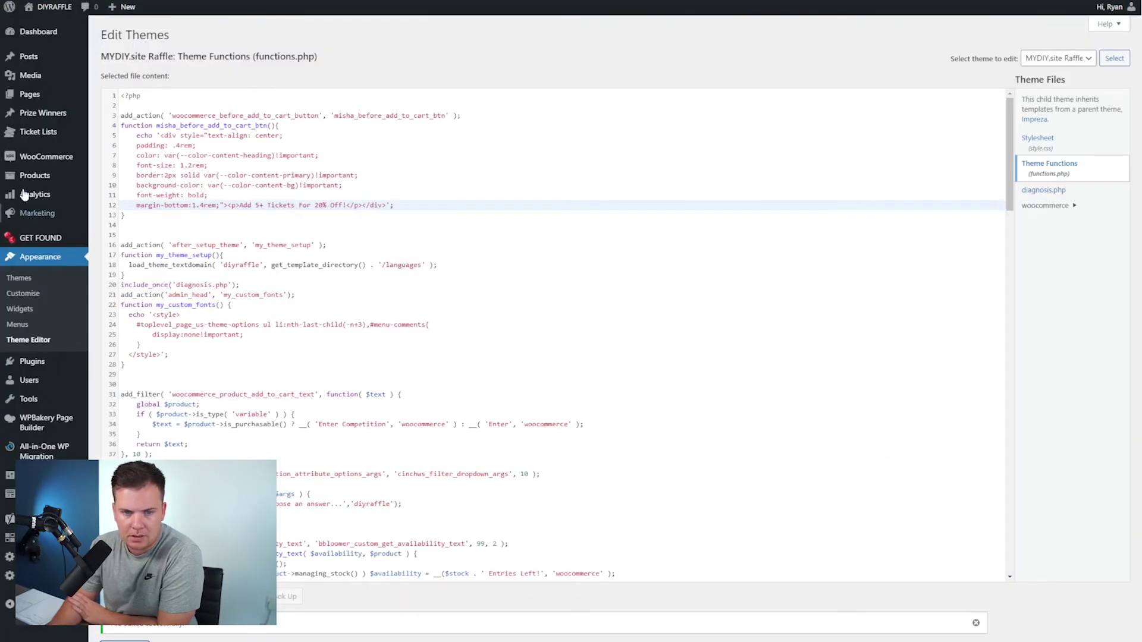
# - Change the bulk discount rule's label to '20% Bulk Discount Applied' and save the rule
pyautogui.moveTo(42, 156)
pyautogui.click(122, 189)
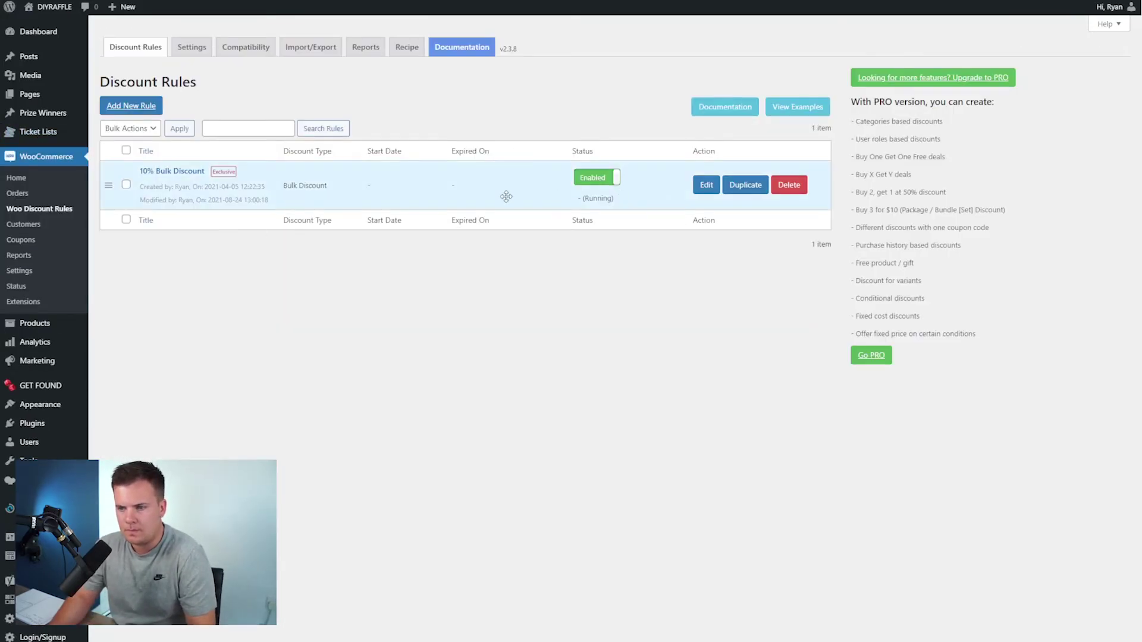
pyautogui.click(708, 187)
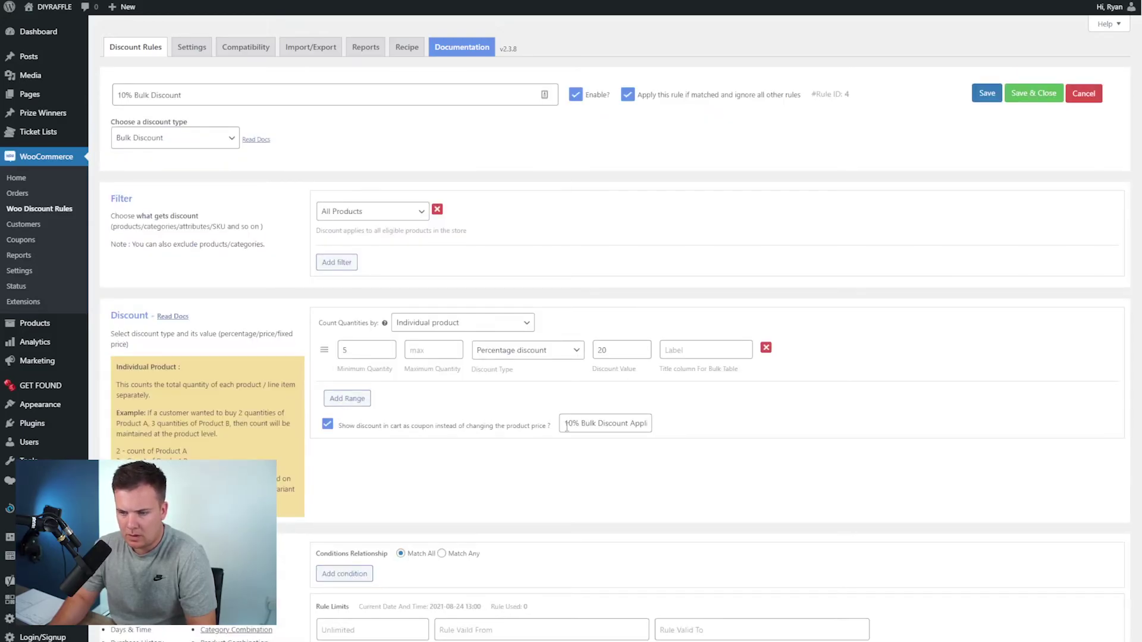
pyautogui.click(568, 423)
pyautogui.press('BackSpace')
pyautogui.write('2')
pyautogui.moveTo(566, 423); pyautogui.dragTo(602, 426)
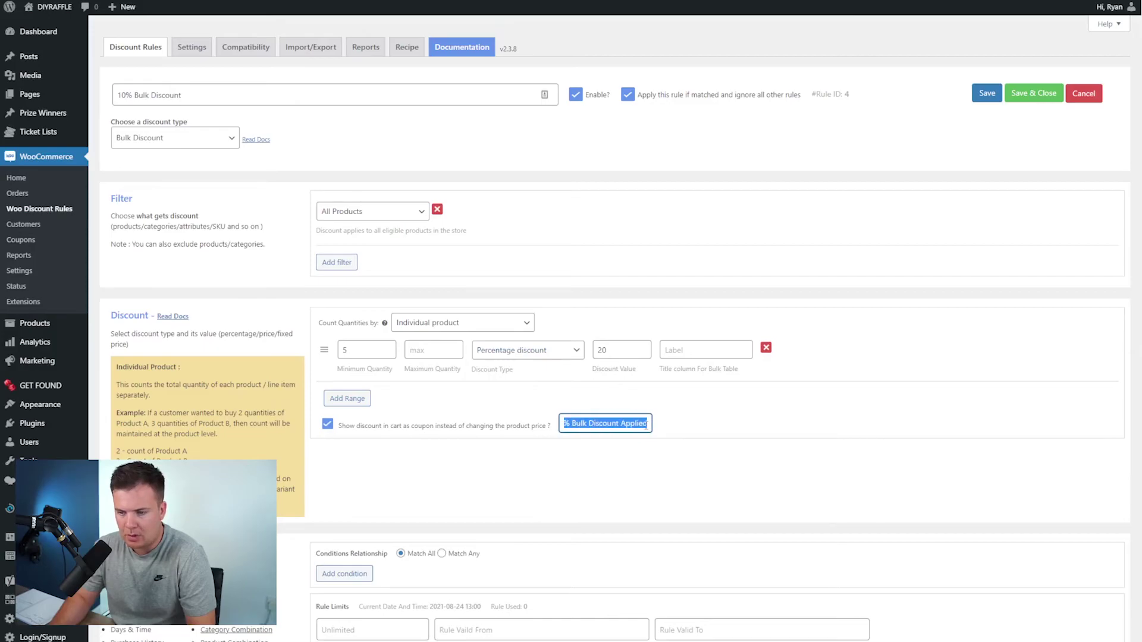
pyautogui.click(987, 93)
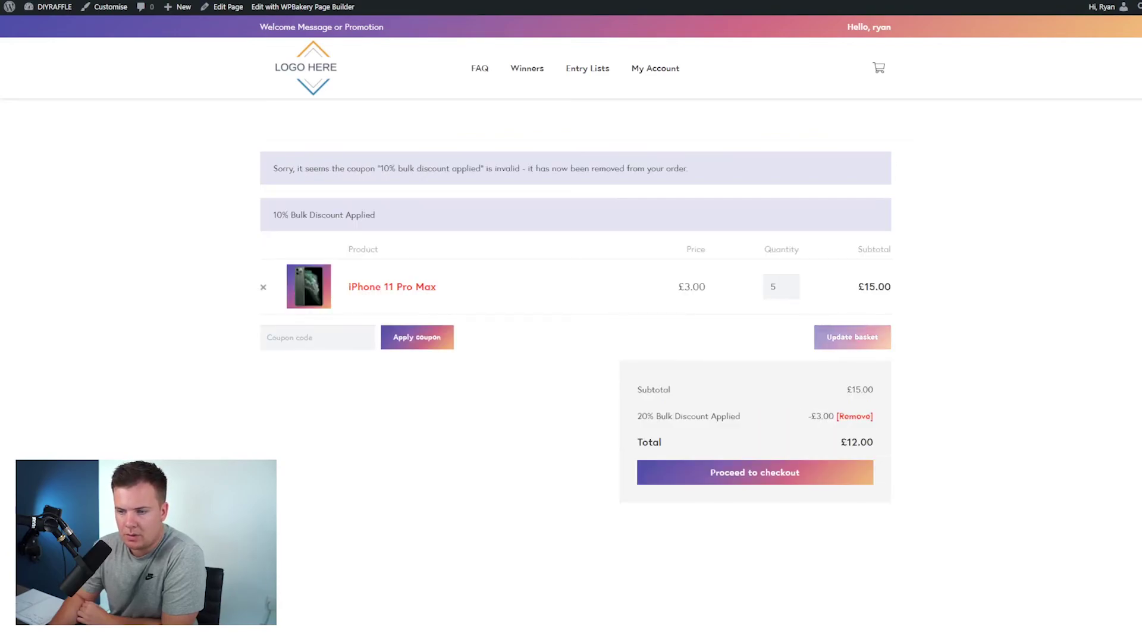
# - Verify the 20% label in the basket, then confirm checkout shows £3.00 off and £12.00 total
pyautogui.moveTo(637, 417); pyautogui.dragTo(740, 416)
pyautogui.click(787, 413)
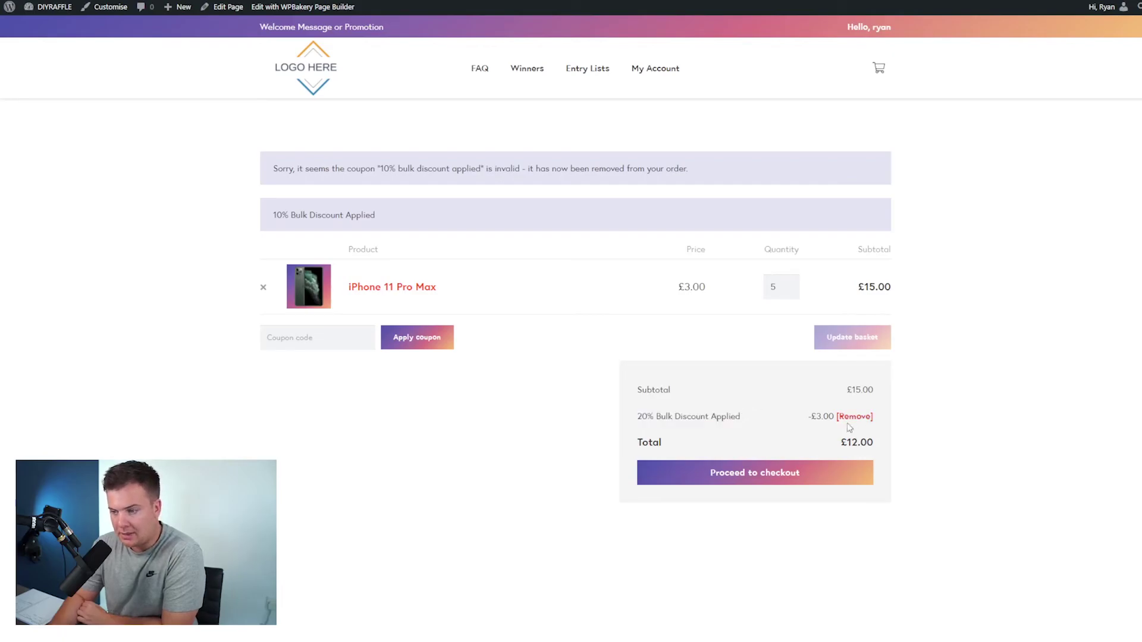
pyautogui.click(765, 474)
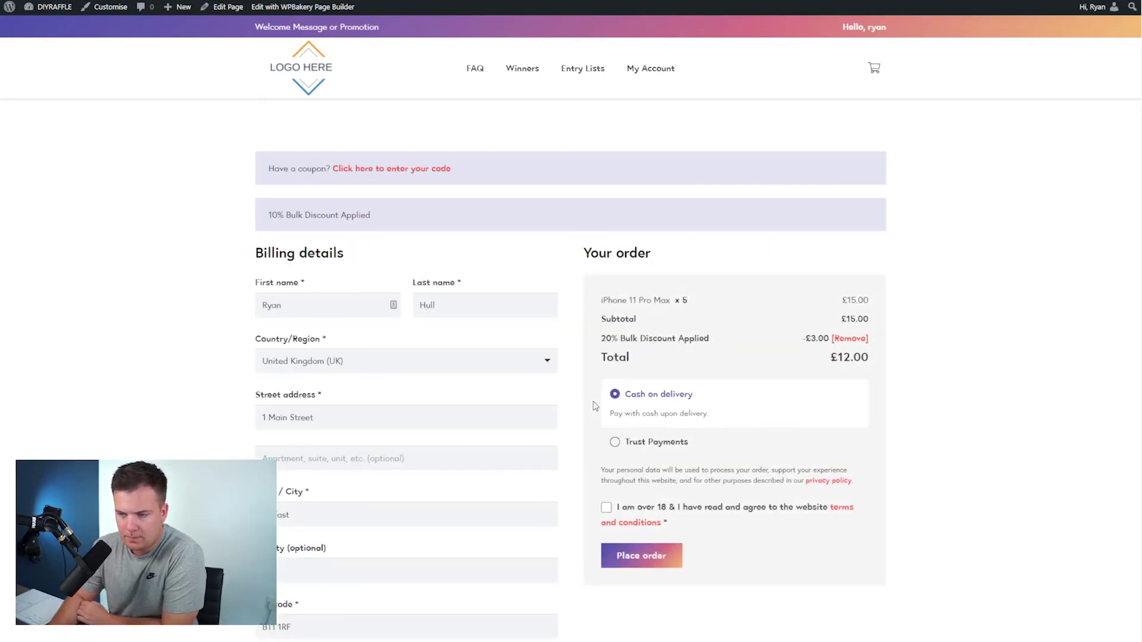
pyautogui.moveTo(600, 338); pyautogui.dragTo(726, 342)
pyautogui.click(731, 347)
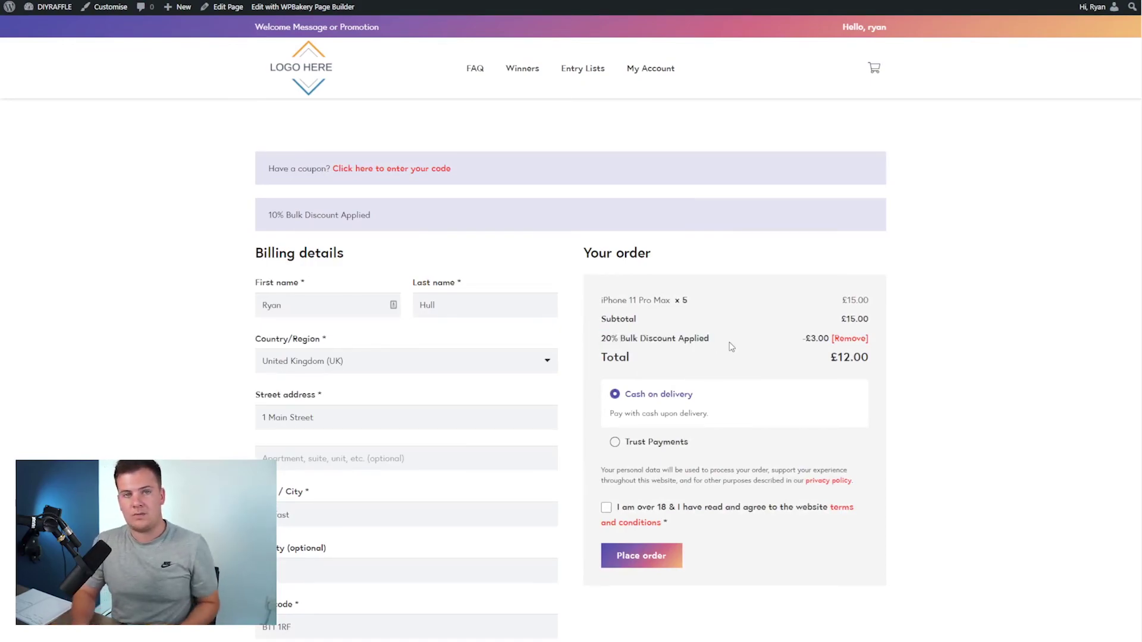